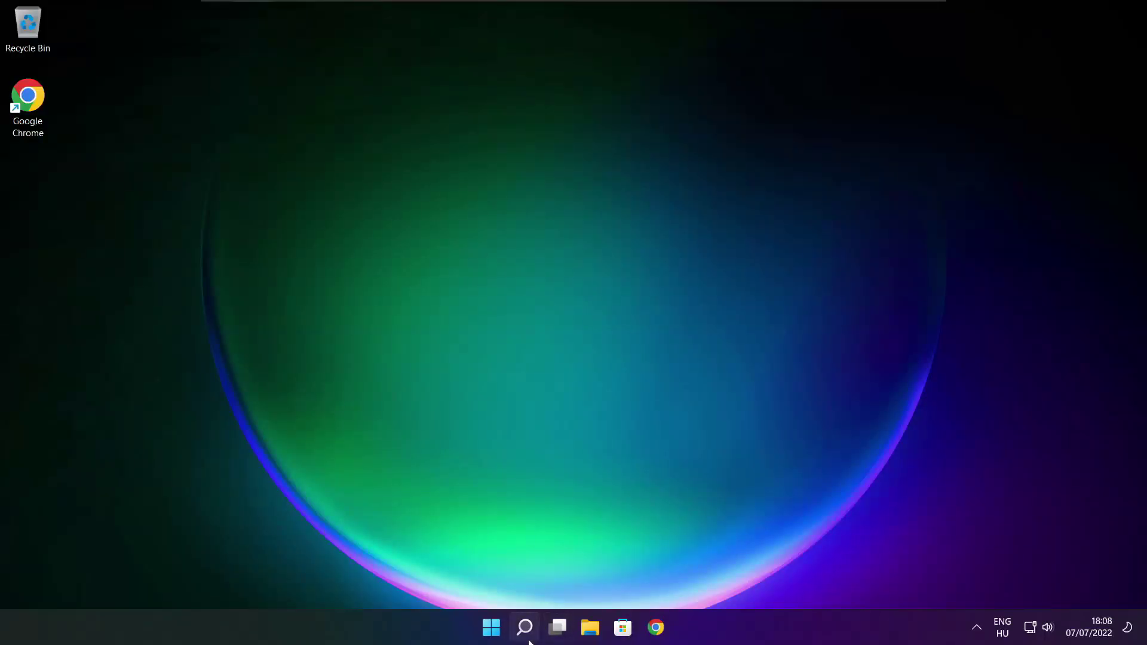
Search Windows for 'device manager' to bring up Device Manager as best match.
{"action": "left_click", "coordinate": [525, 627]}
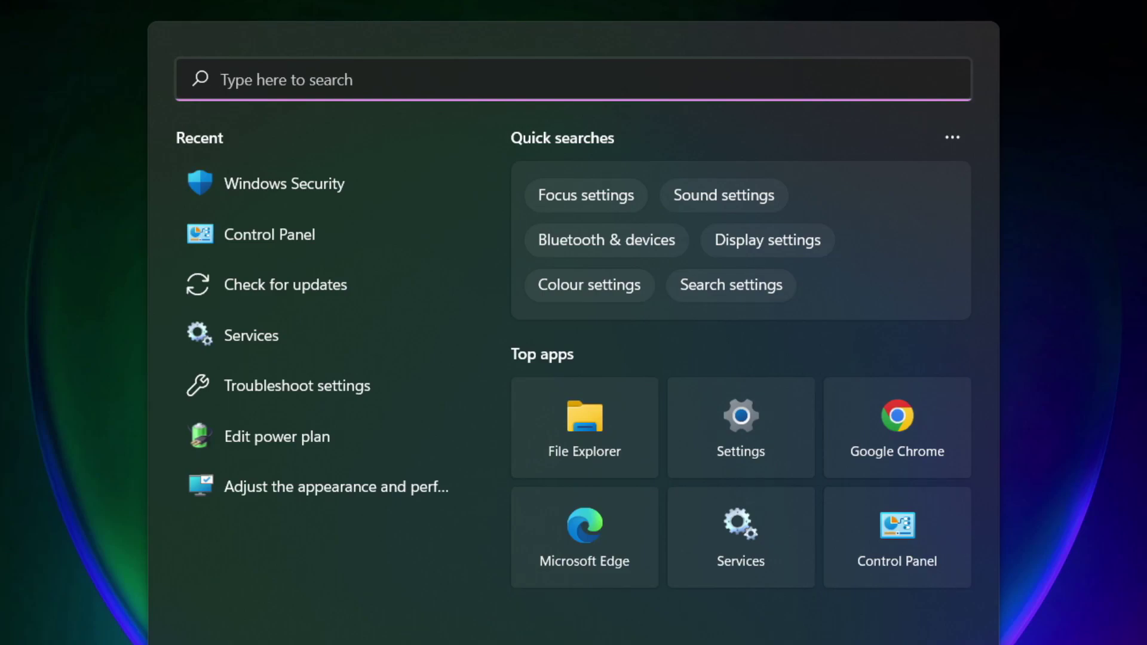
{"action": "type", "text": "devi"}
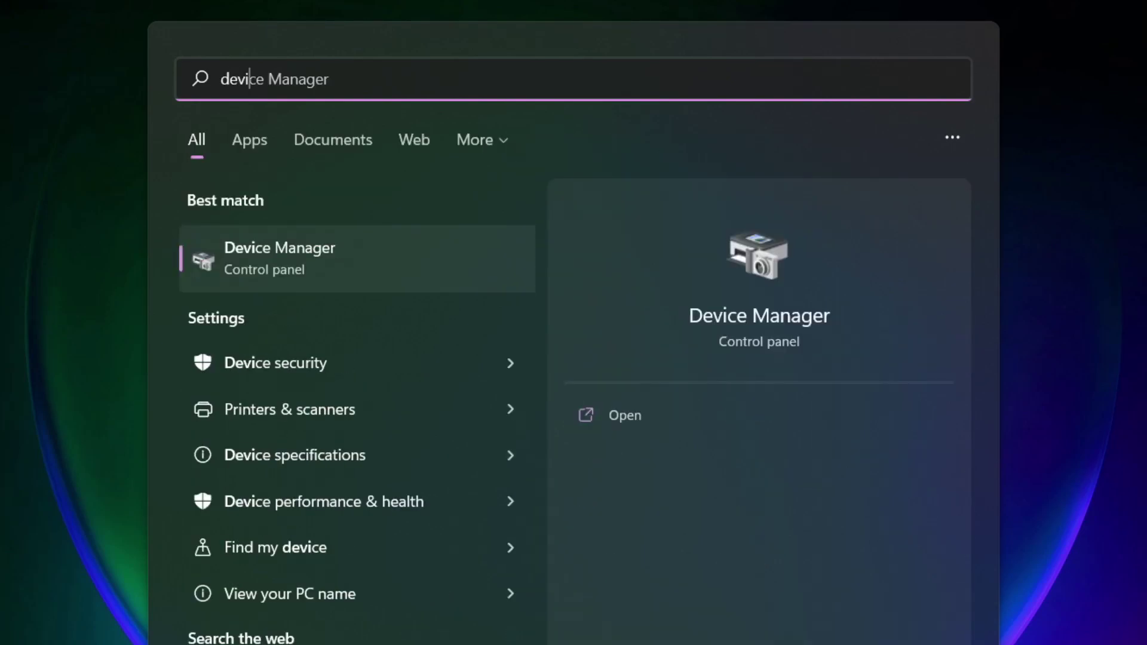
{"action": "type", "text": "ce man"}
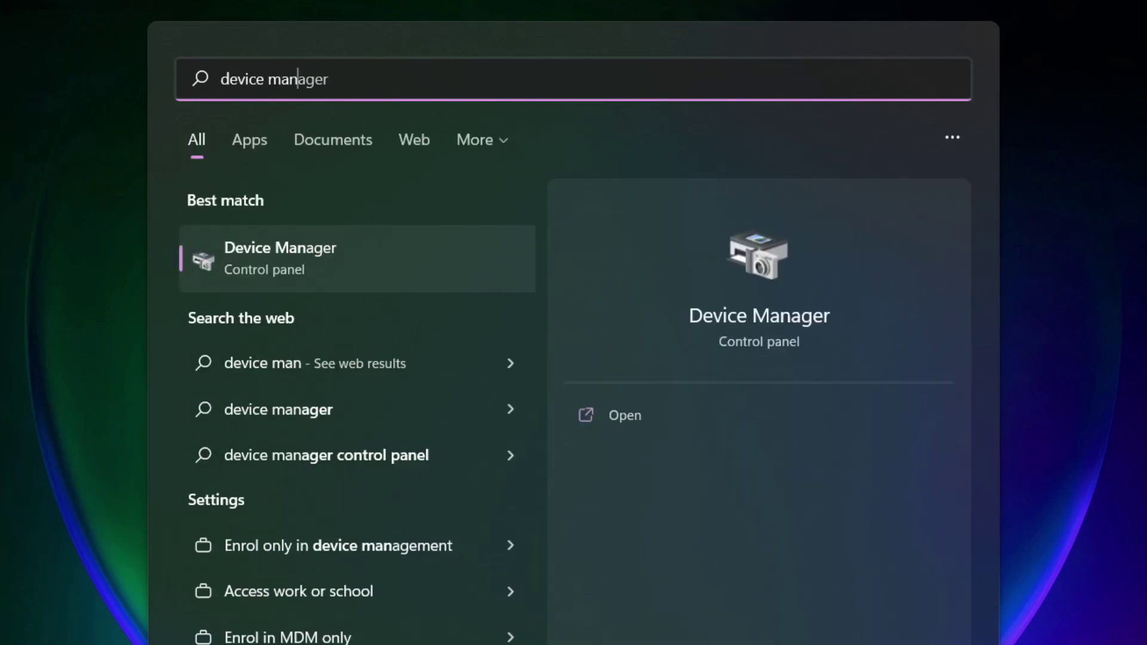
{"action": "type", "text": "ager"}
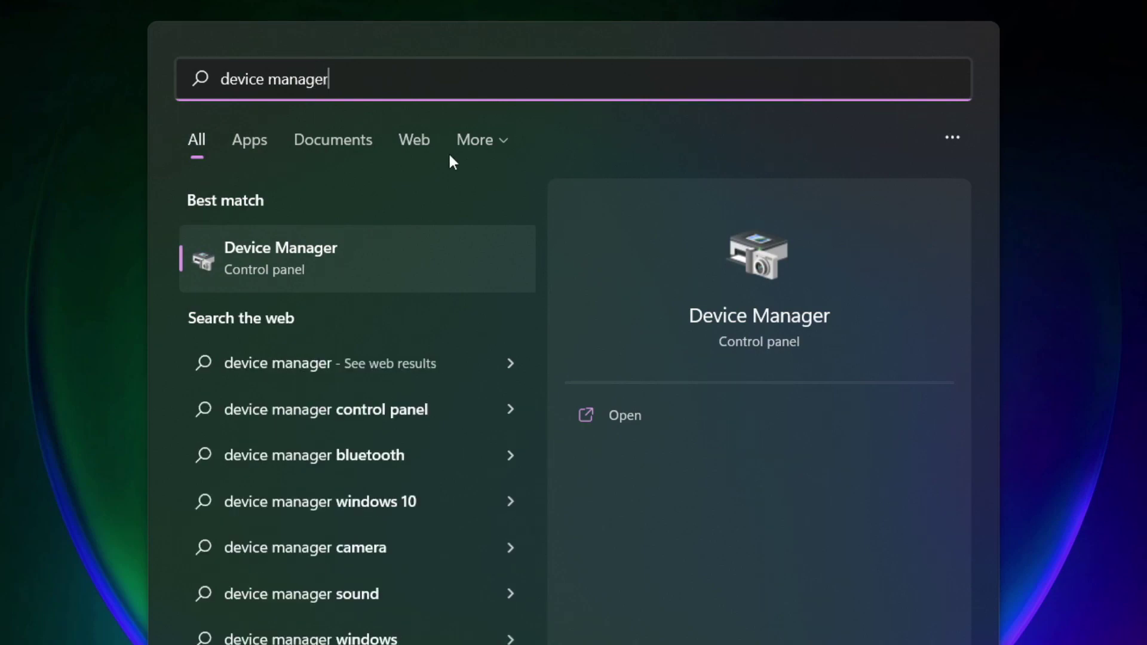
Open Device Manager maximized and expand the Display adaptors category.
{"action": "left_click", "coordinate": [422, 263]}
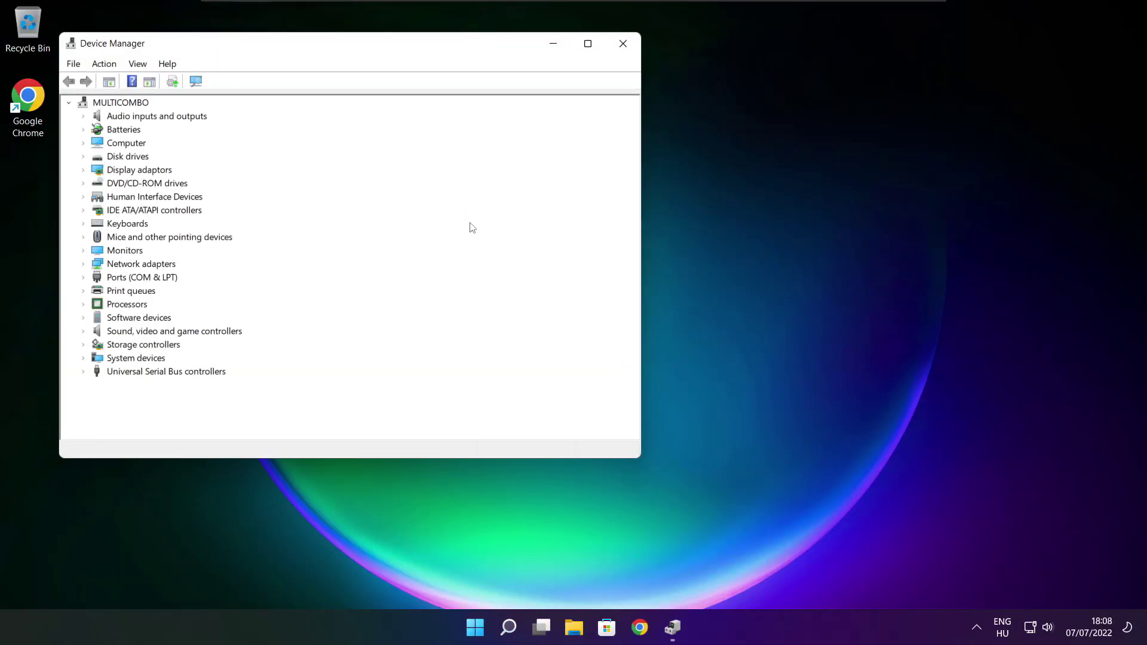
{"action": "left_click", "coordinate": [588, 44]}
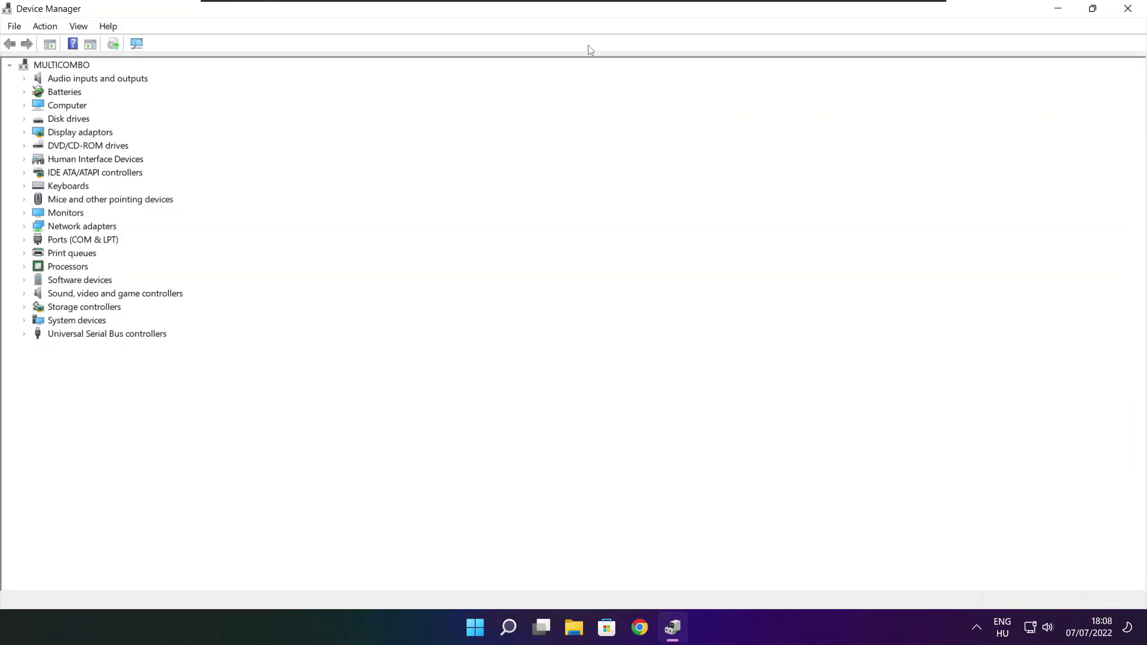
{"action": "left_click", "coordinate": [45, 134]}
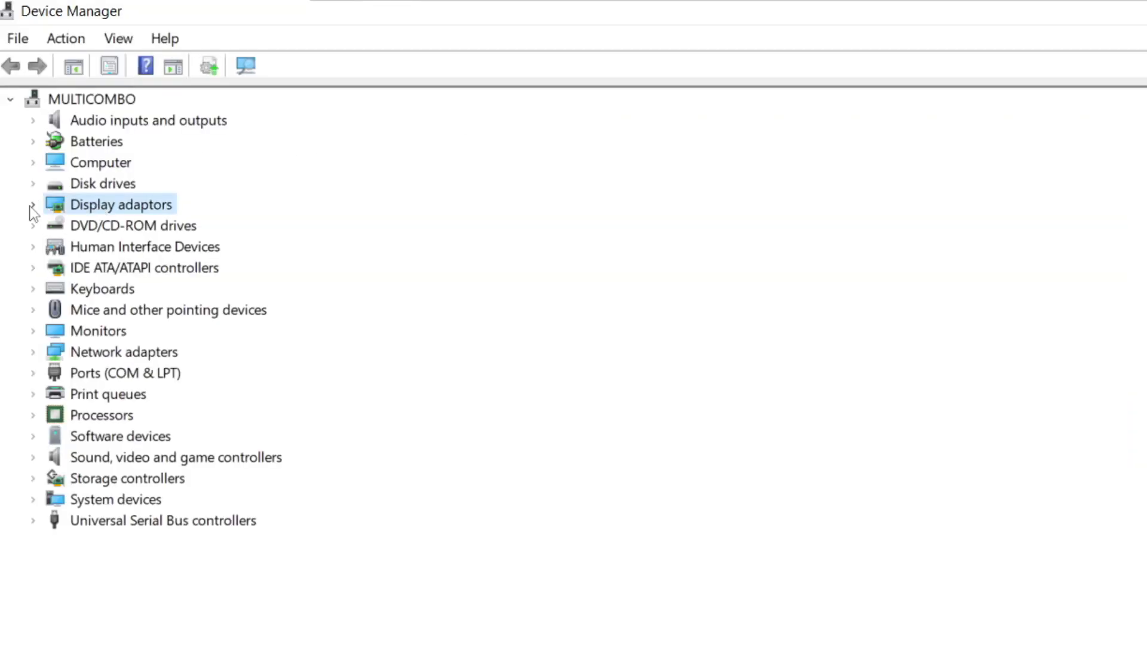
{"action": "left_click", "coordinate": [34, 205]}
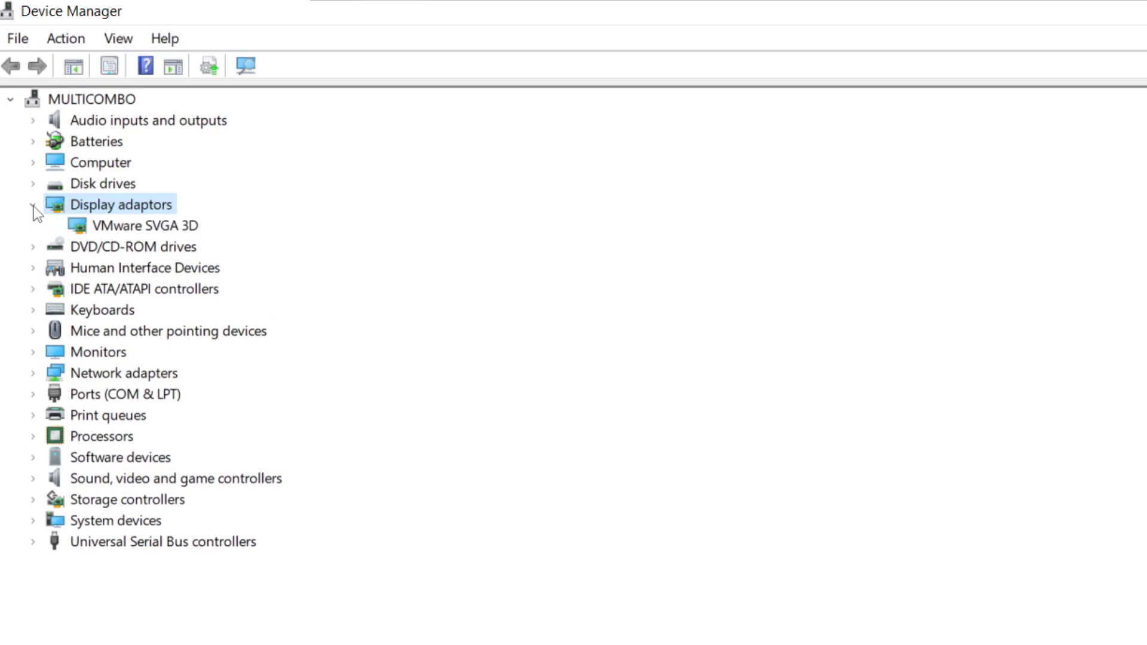
Search automatically for a VMware SVGA 3D driver, confirming the best one is installed.
{"action": "left_click", "coordinate": [171, 227]}
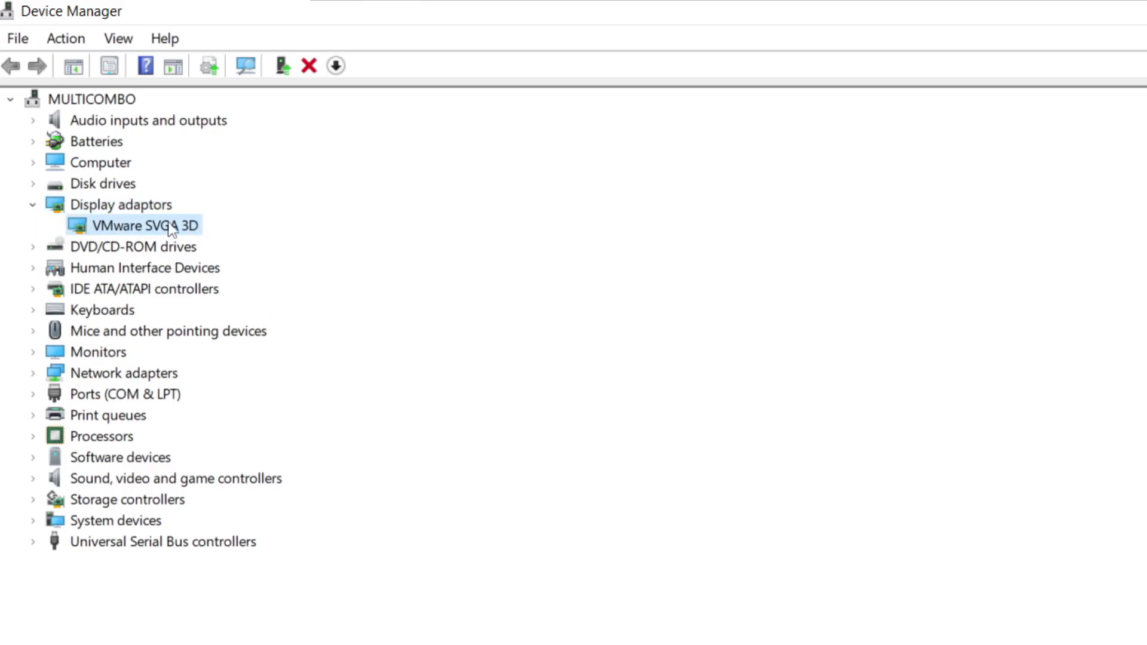
{"action": "right_click", "coordinate": [121, 227]}
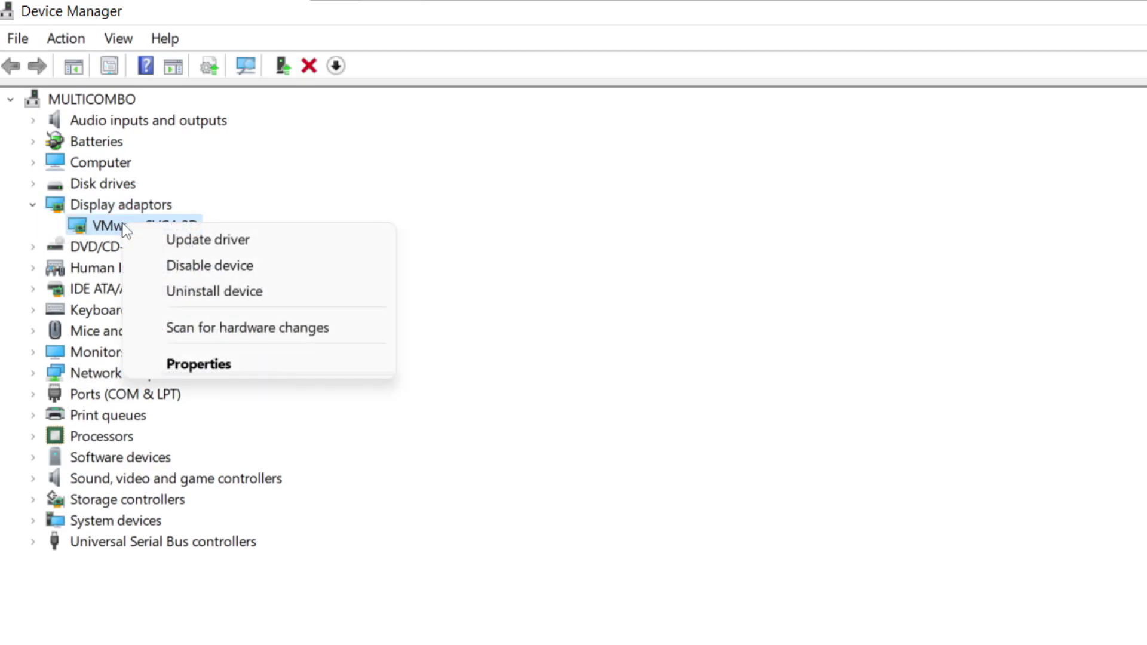
{"action": "left_click", "coordinate": [257, 240]}
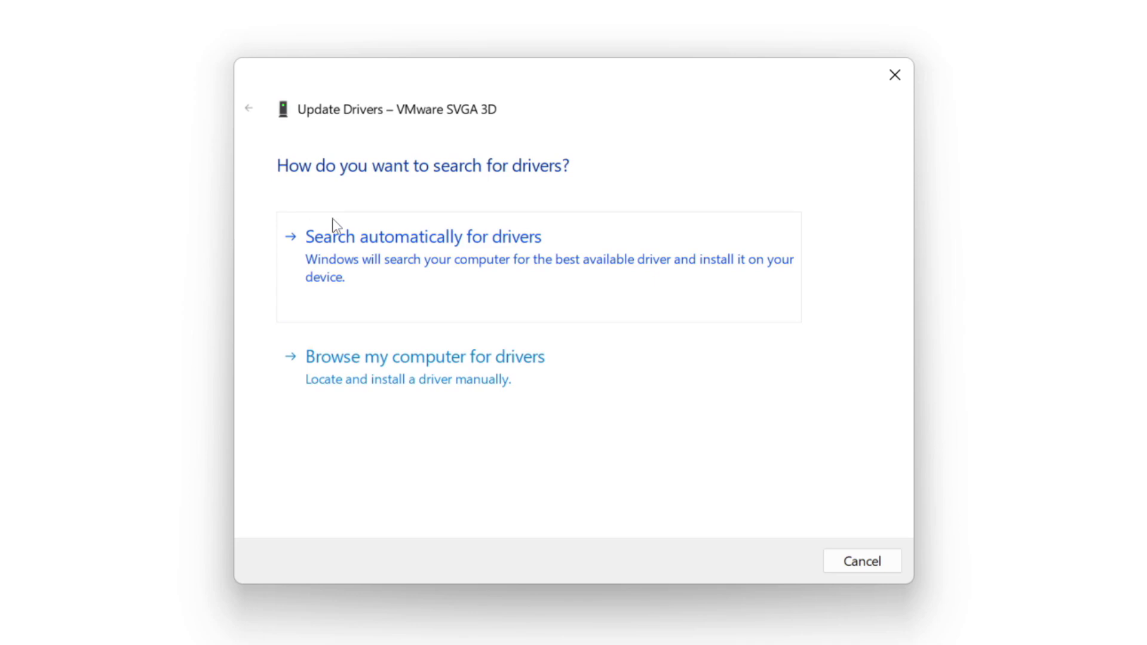
{"action": "left_click", "coordinate": [503, 267]}
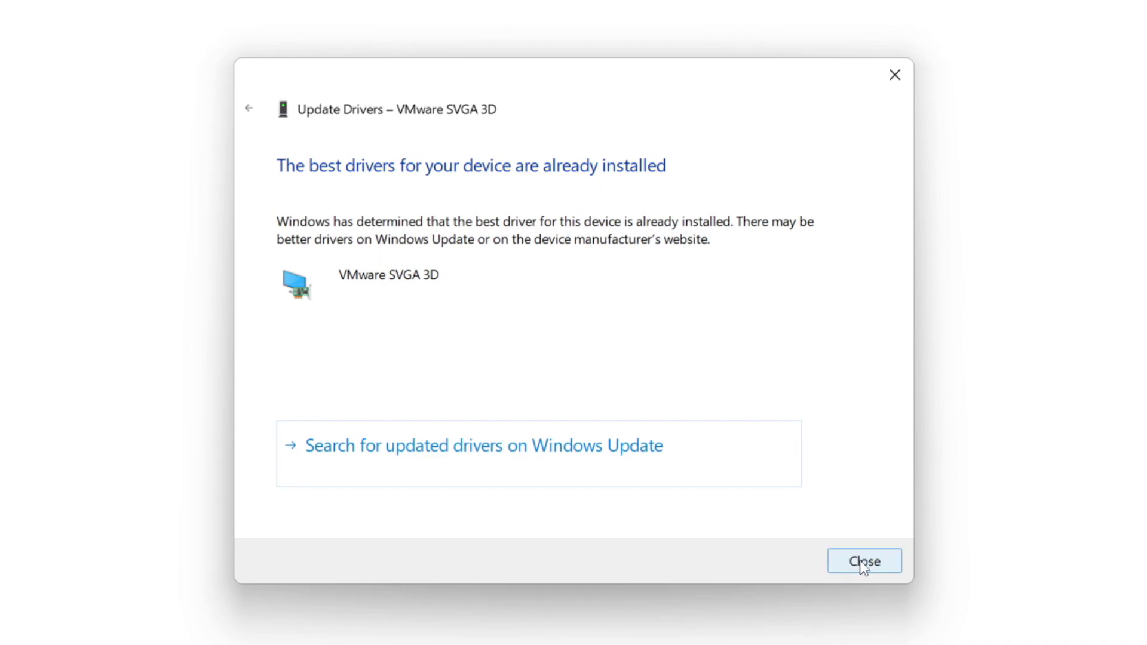
{"action": "left_click", "coordinate": [863, 565]}
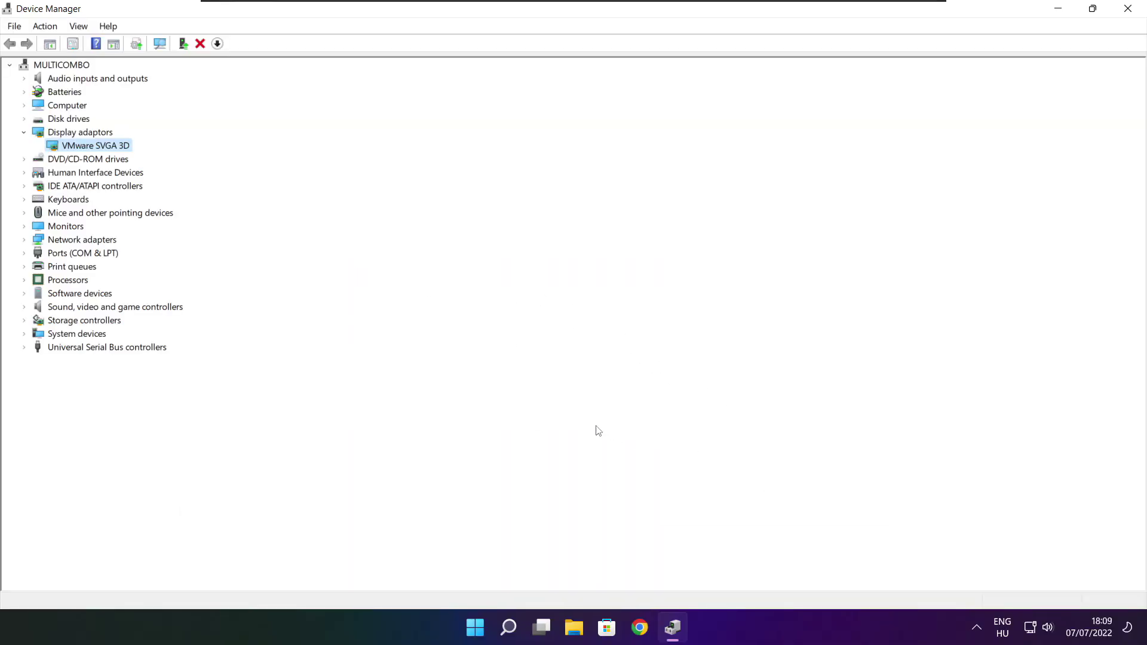
Expand Sound, video and game controllers and auto-search drivers for High Definition Audio Device.
{"action": "left_click", "coordinate": [35, 307]}
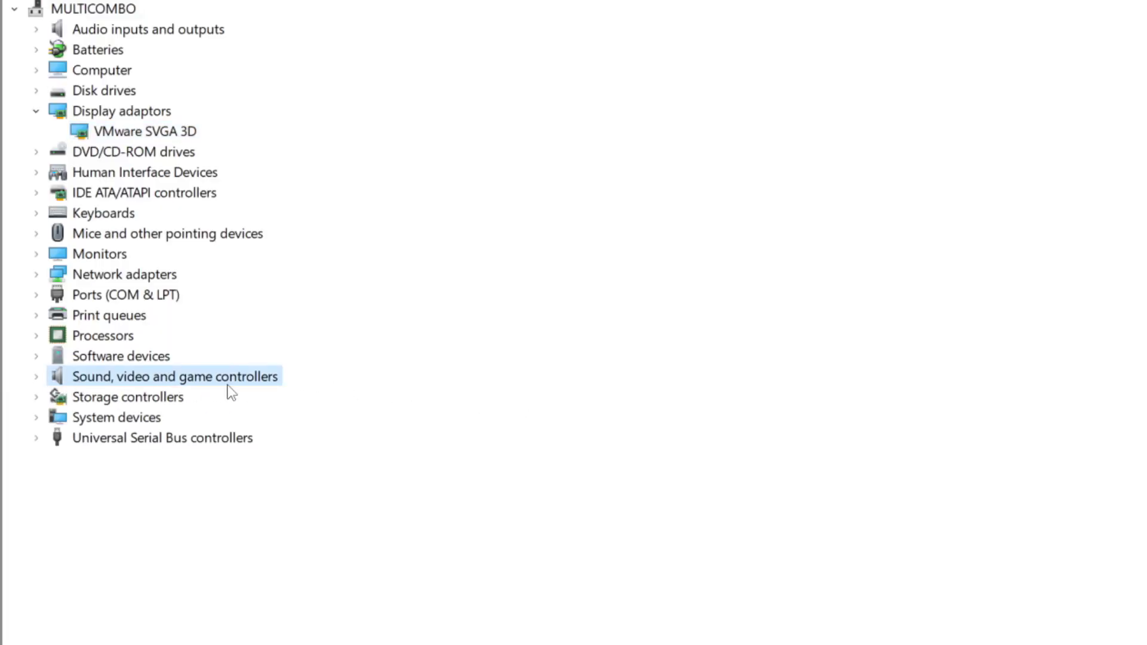
{"action": "left_click", "coordinate": [36, 377]}
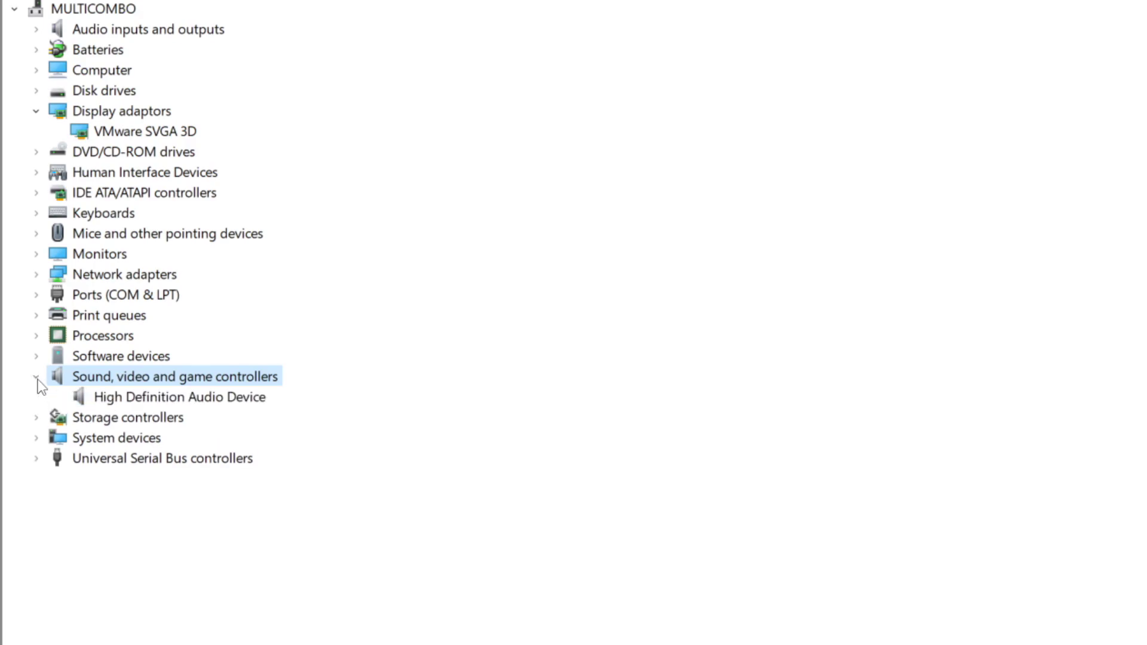
{"action": "left_click", "coordinate": [163, 399]}
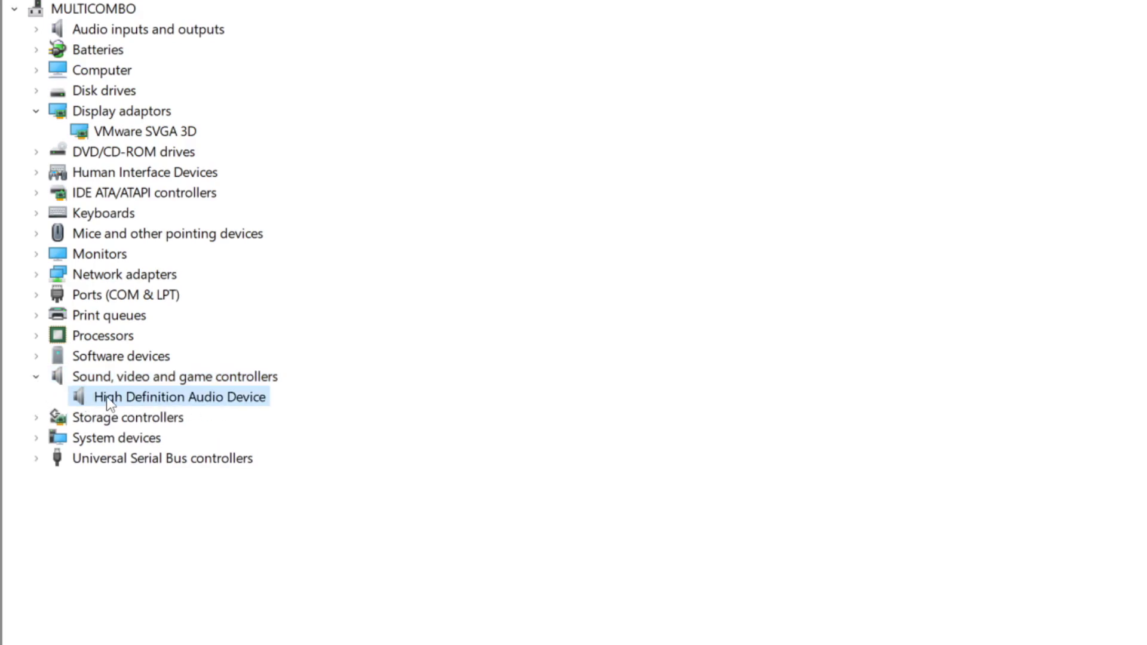
{"action": "right_click", "coordinate": [170, 400]}
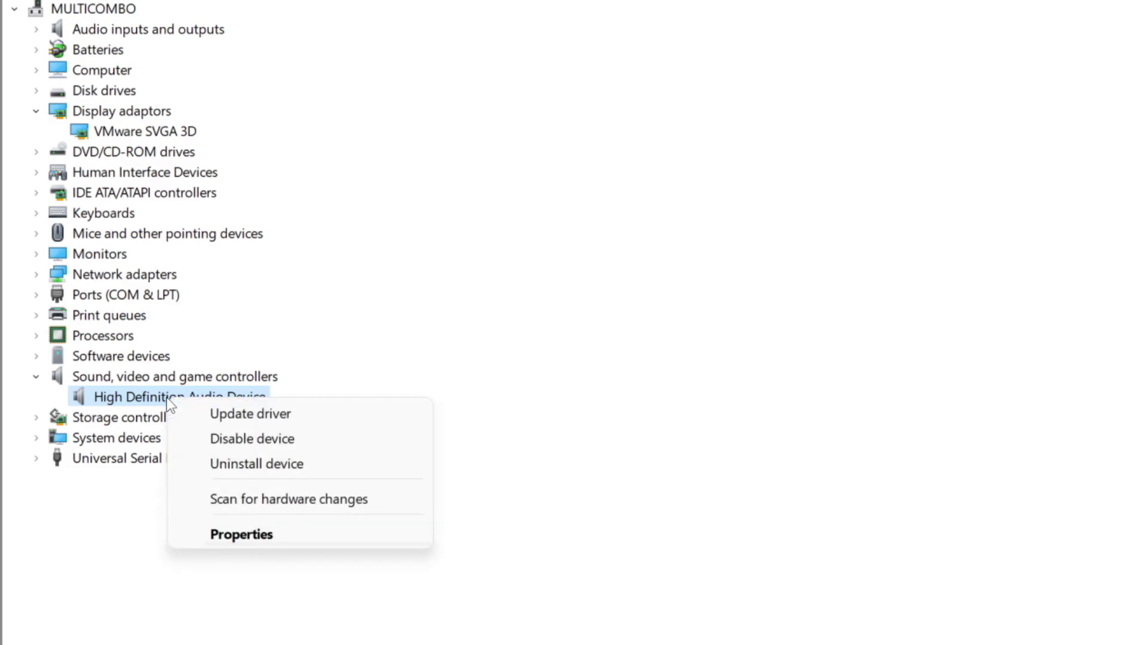
{"action": "left_click", "coordinate": [341, 418]}
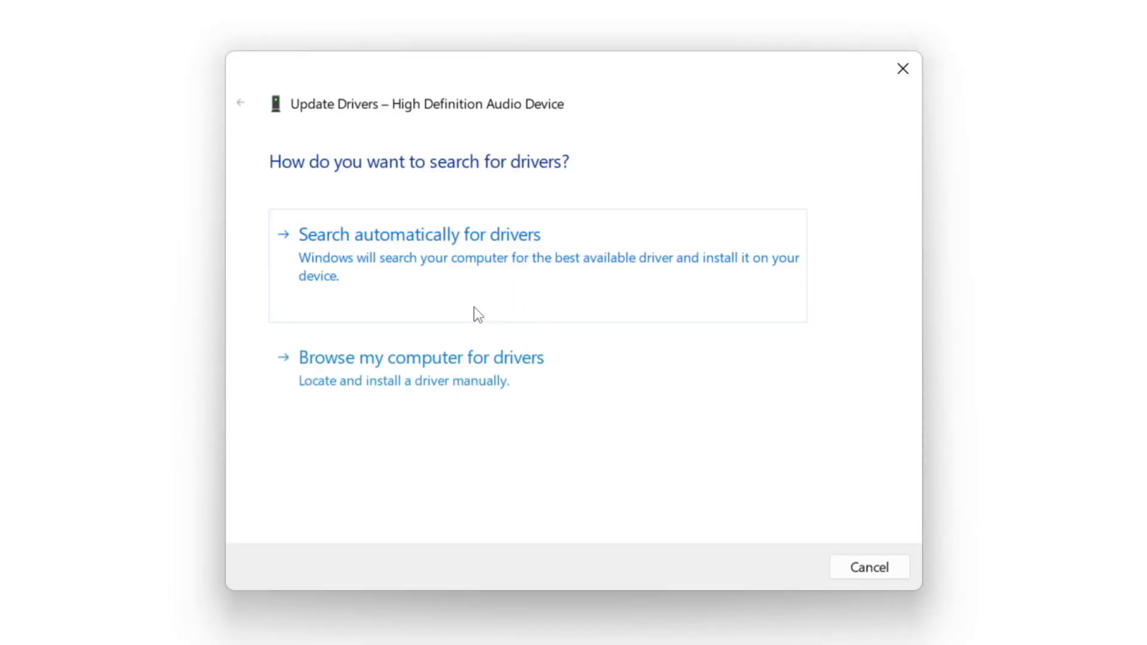
{"action": "left_click", "coordinate": [459, 263]}
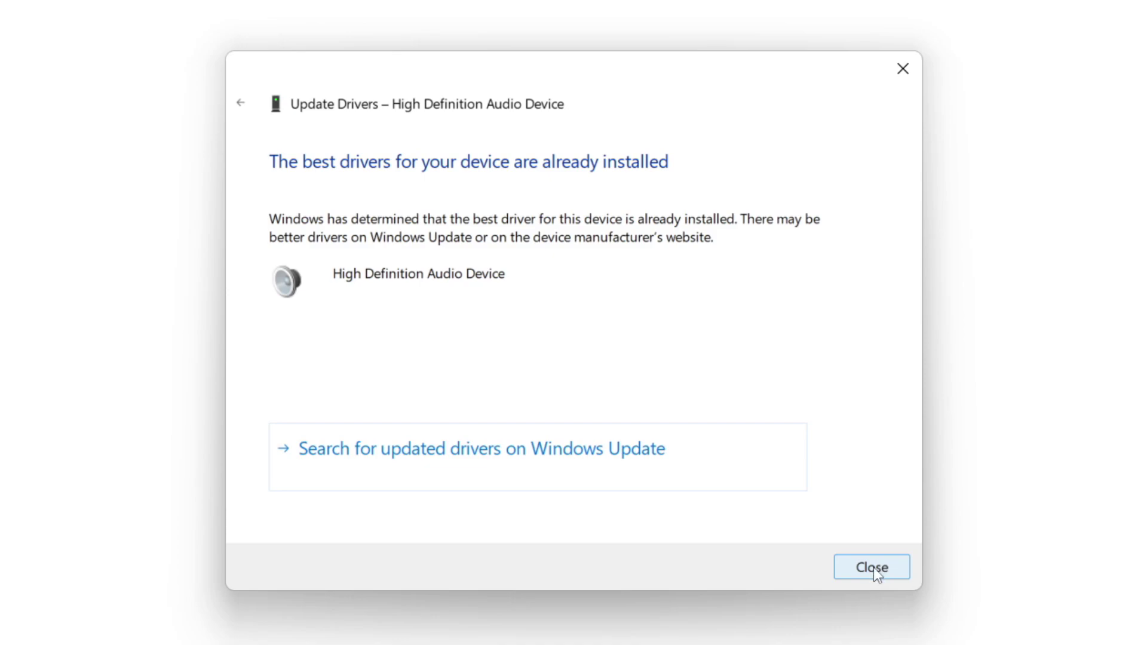
{"action": "left_click", "coordinate": [874, 568]}
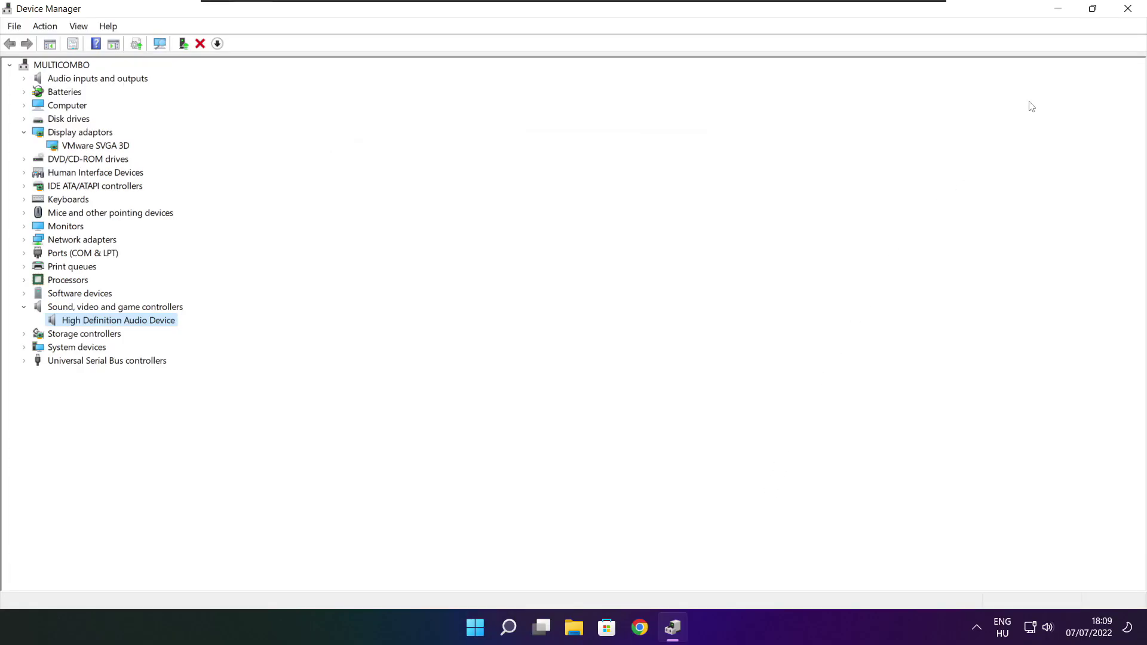
Close Device Manager, run Check for updates in Windows Update settings, then close Settings.
{"action": "left_click", "coordinate": [1130, 12]}
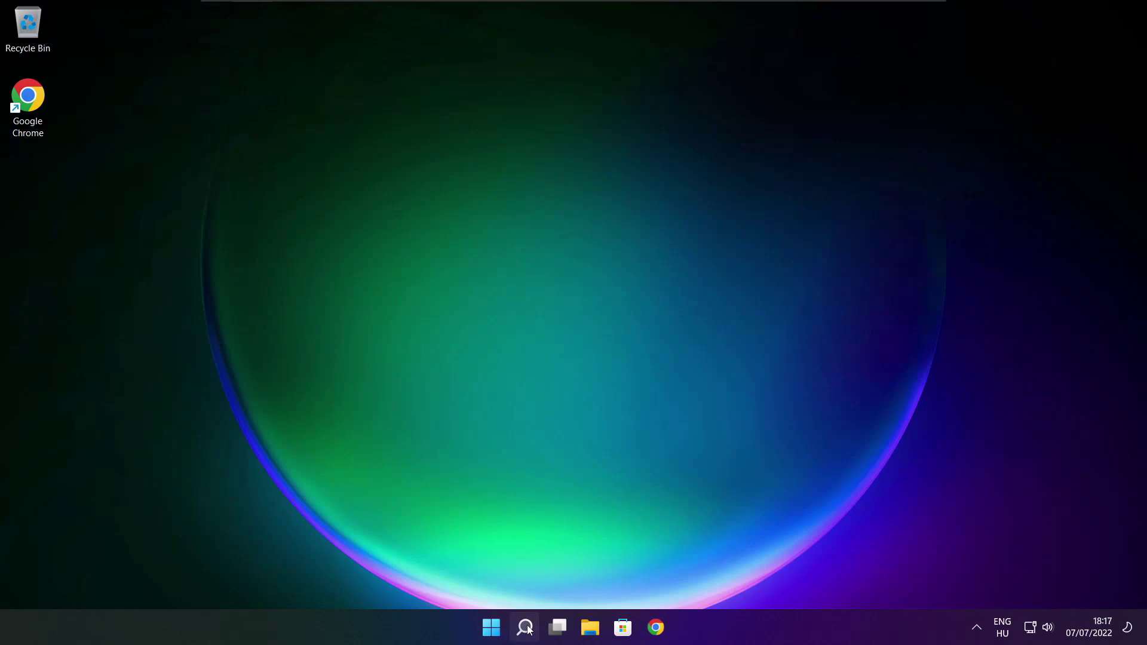
{"action": "left_click", "coordinate": [526, 629]}
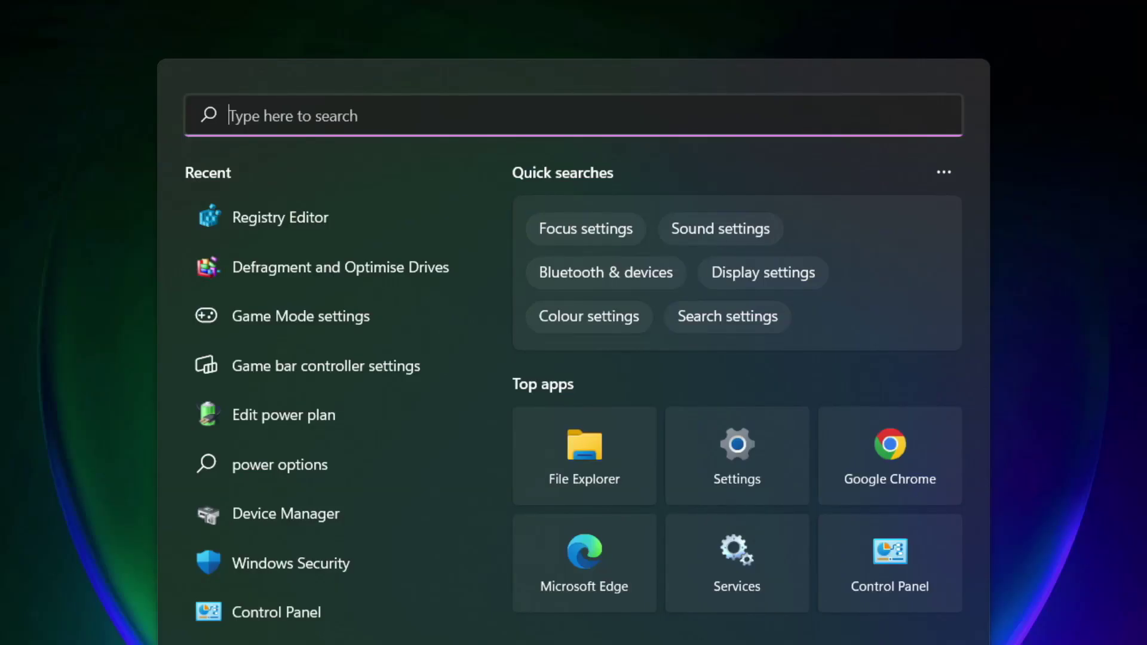
{"action": "type", "text": "updates"}
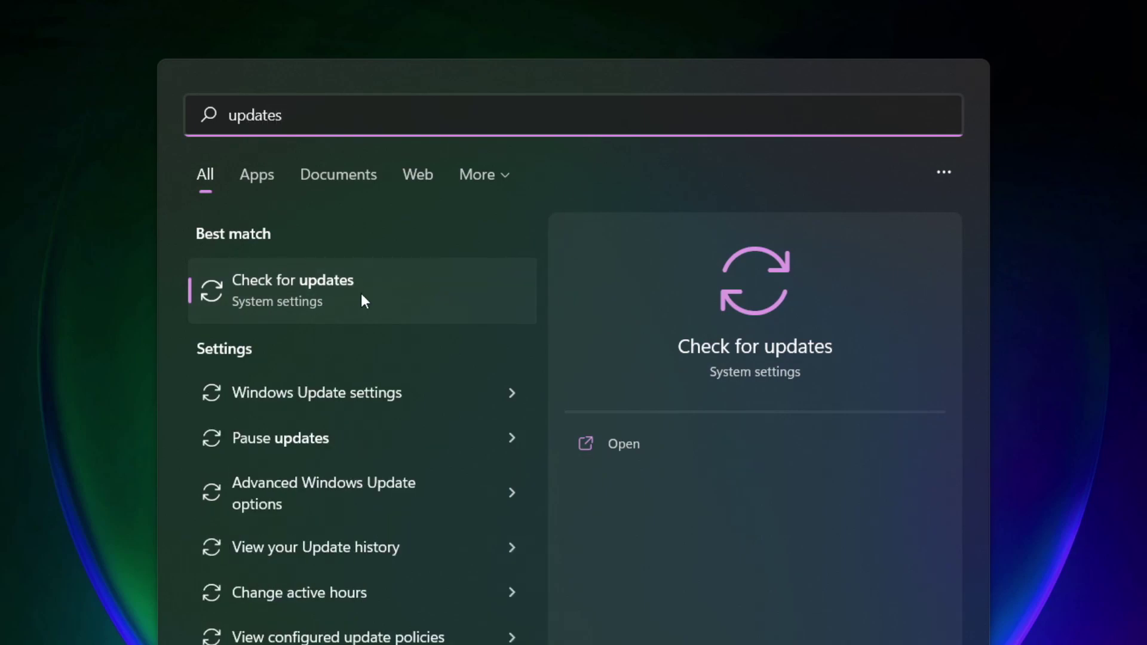
{"action": "left_click", "coordinate": [346, 293]}
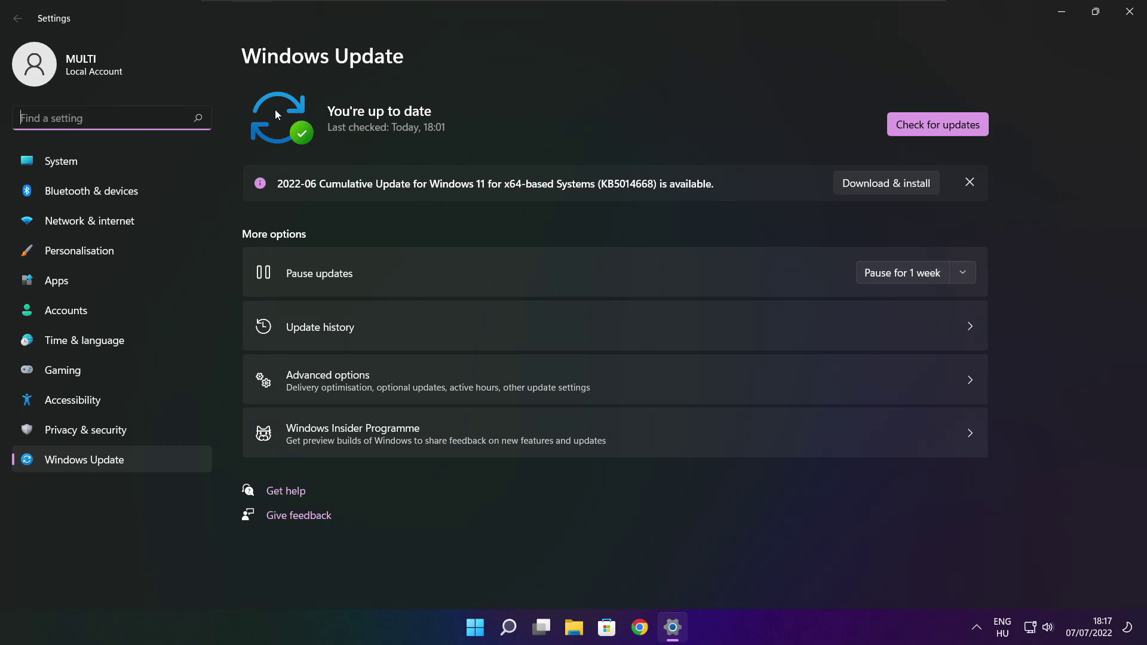
{"action": "left_click", "coordinate": [938, 124]}
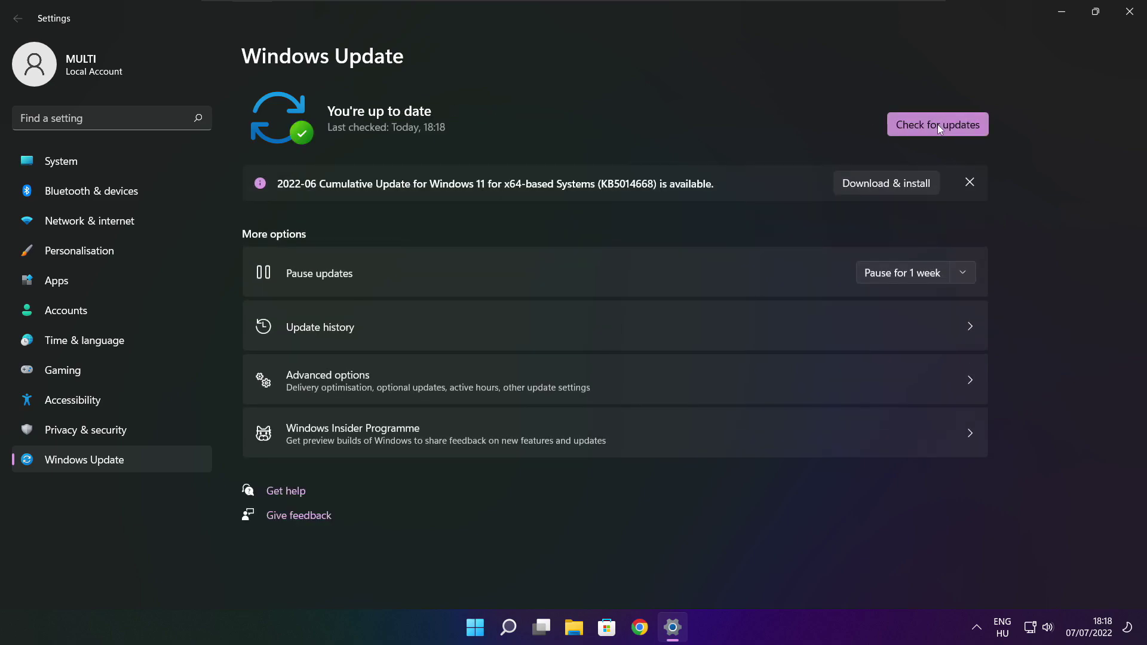
{"action": "left_click", "coordinate": [1128, 13]}
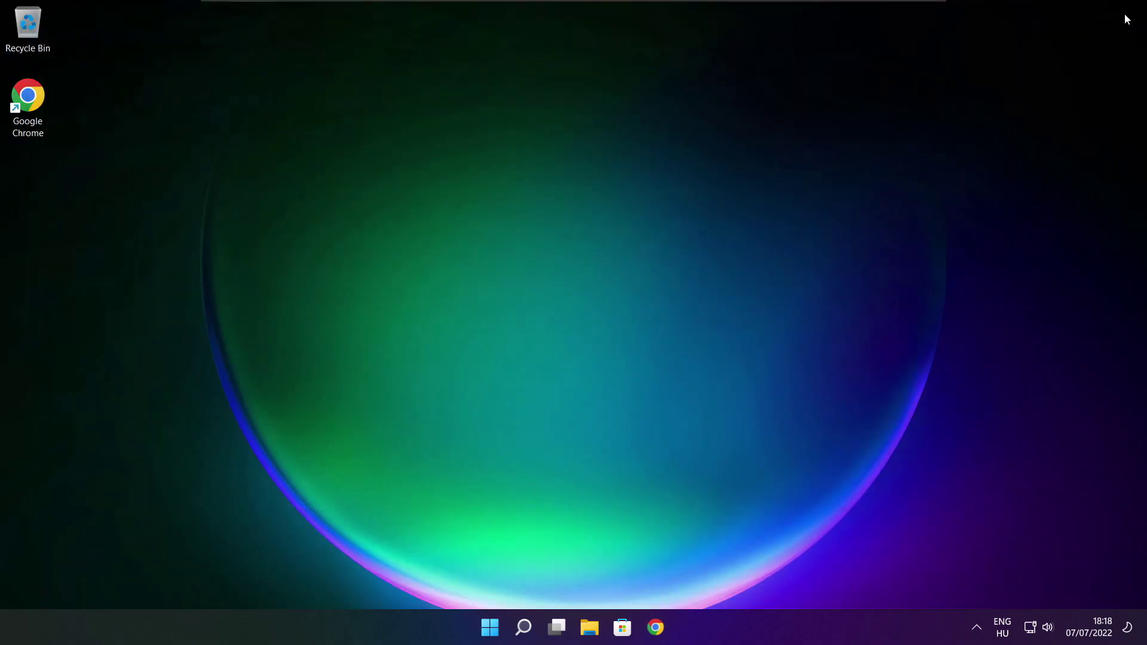
Restore Chrome and download dxwebsetup.exe from the DirectX End-User Runtime Web Installer page.
{"action": "left_click", "coordinate": [656, 629]}
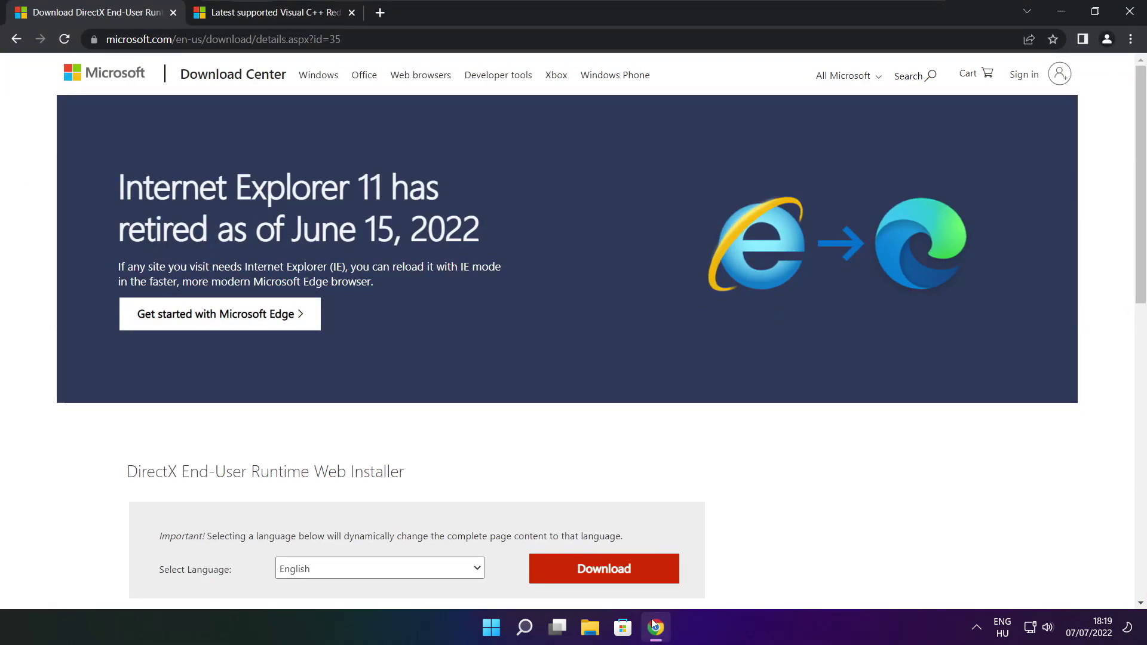
{"action": "left_click_drag", "start_coordinate": [342, 39], "coordinate": [106, 39]}
{"action": "left_click", "coordinate": [368, 39]}
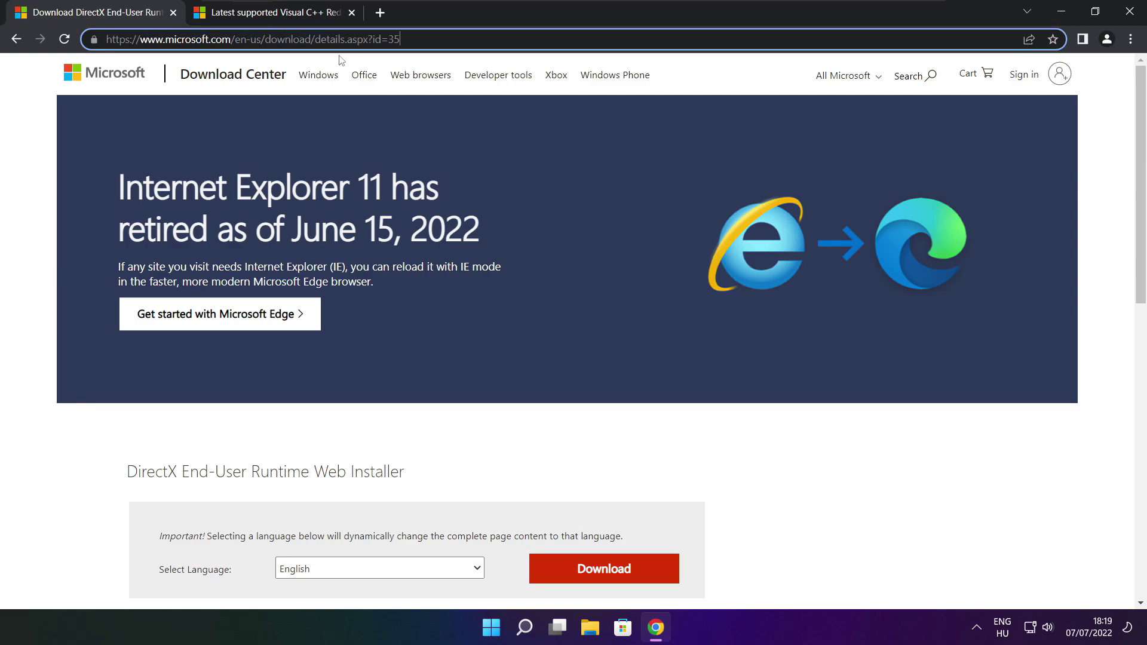
{"action": "left_click", "coordinate": [414, 435]}
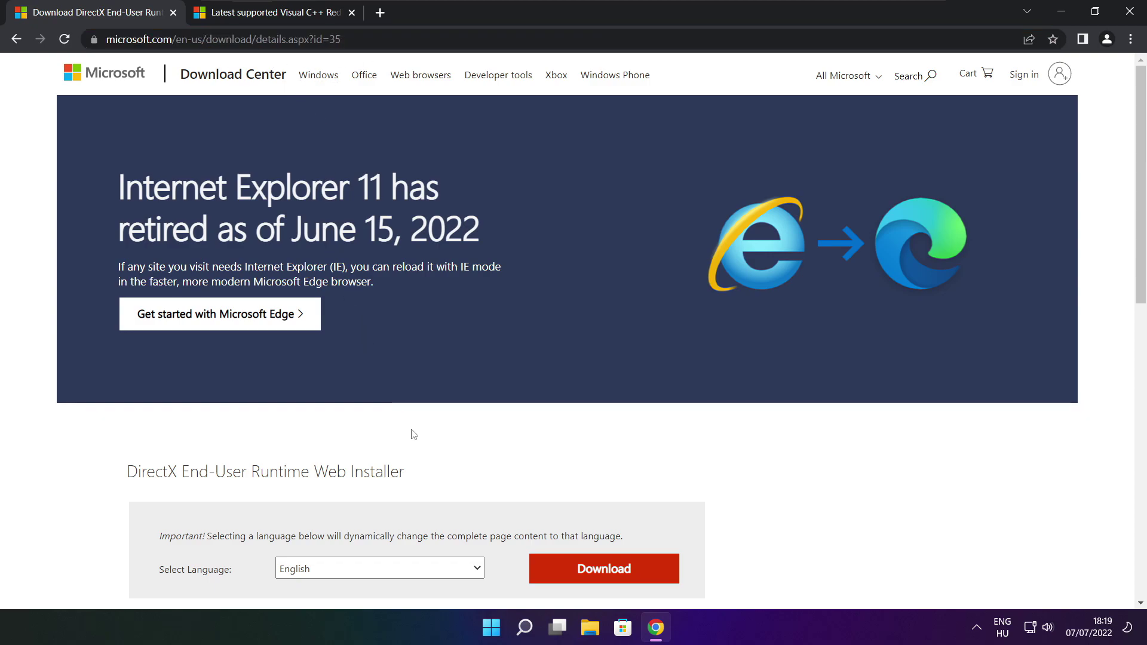
{"action": "left_click_drag", "start_coordinate": [1141, 173], "coordinate": [555, 278]}
{"action": "left_click_drag", "start_coordinate": [402, 244], "coordinate": [486, 251]}
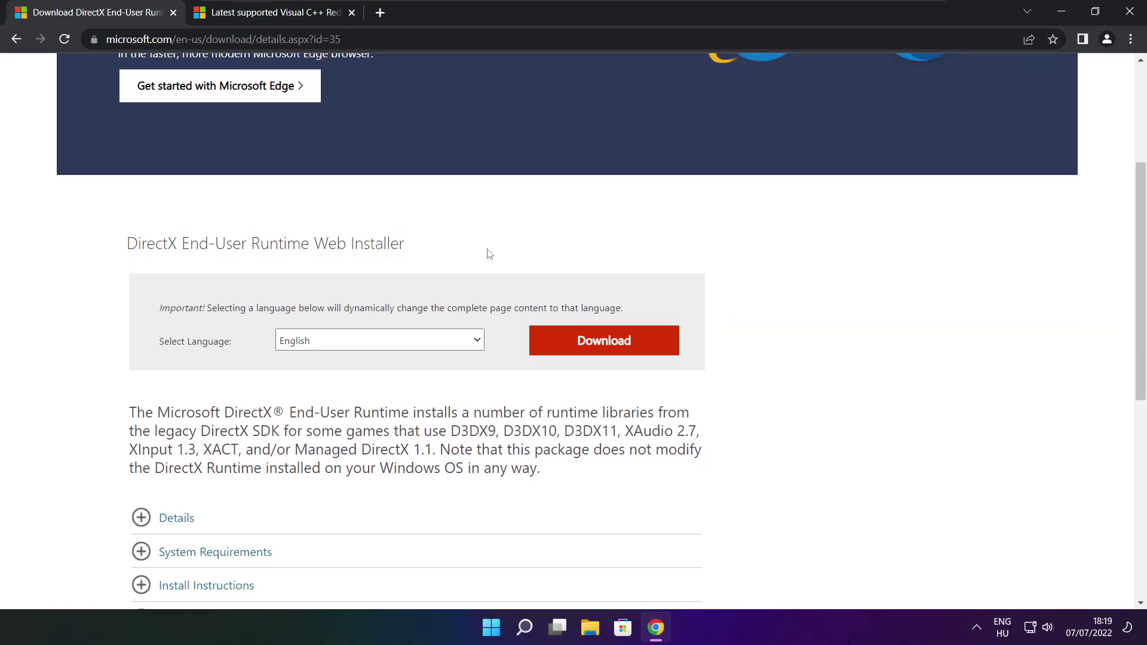
{"action": "left_click", "coordinate": [608, 345]}
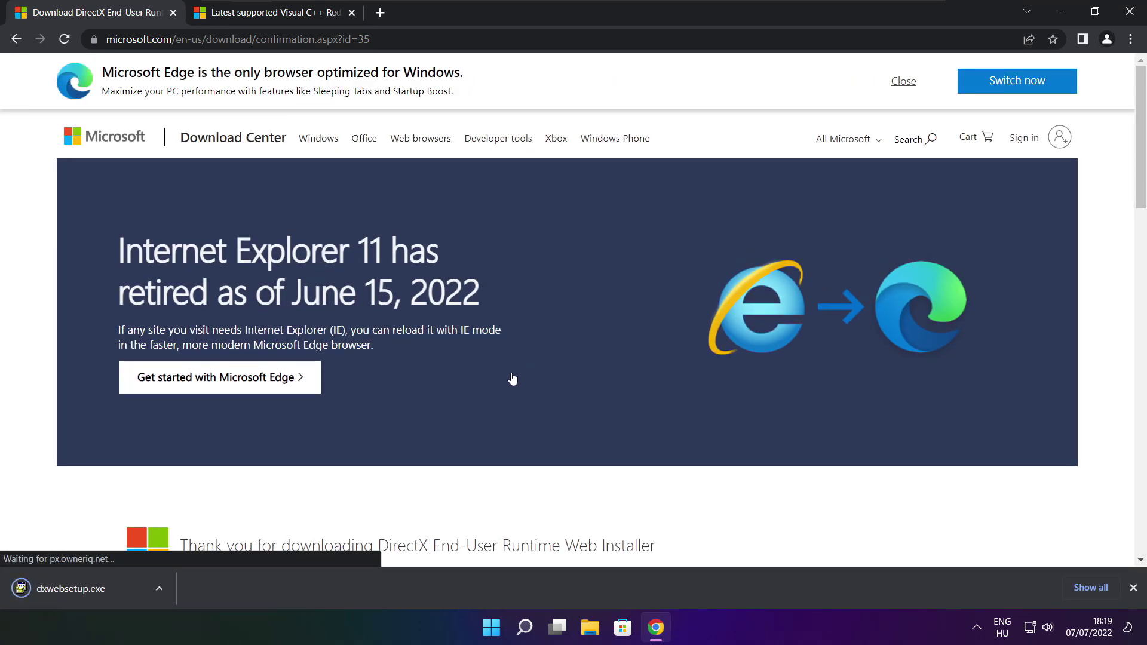
Launch dxwebsetup.exe and accept the DirectX license agreement.
{"action": "left_click", "coordinate": [108, 589]}
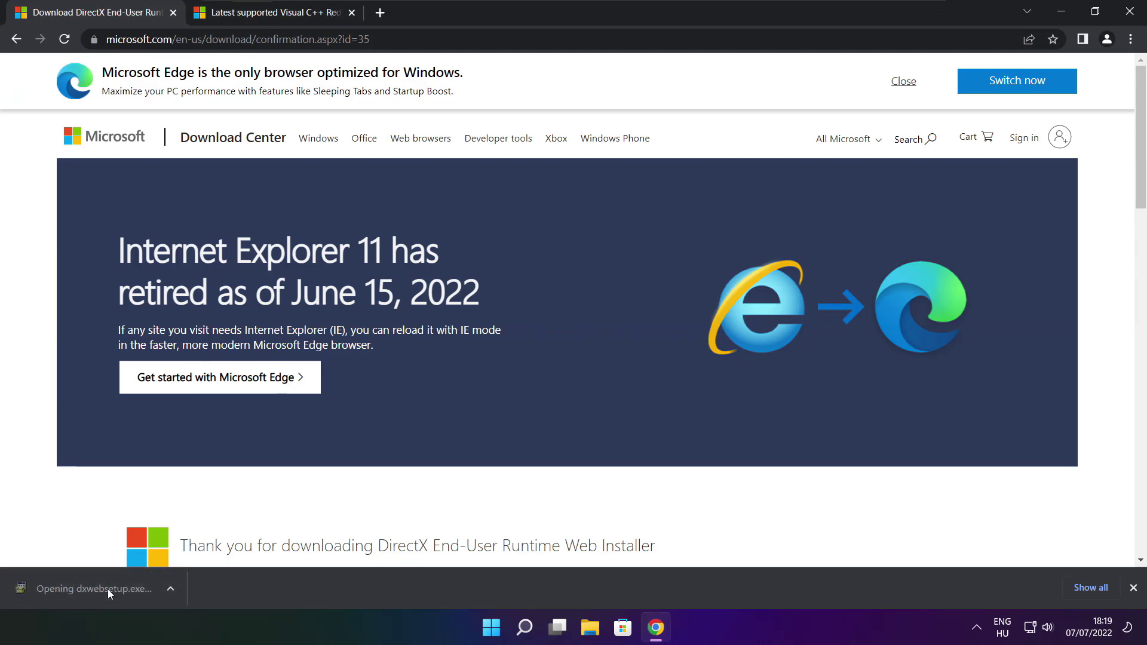
{"action": "left_click_drag", "start_coordinate": [241, 91], "coordinate": [547, 171]}
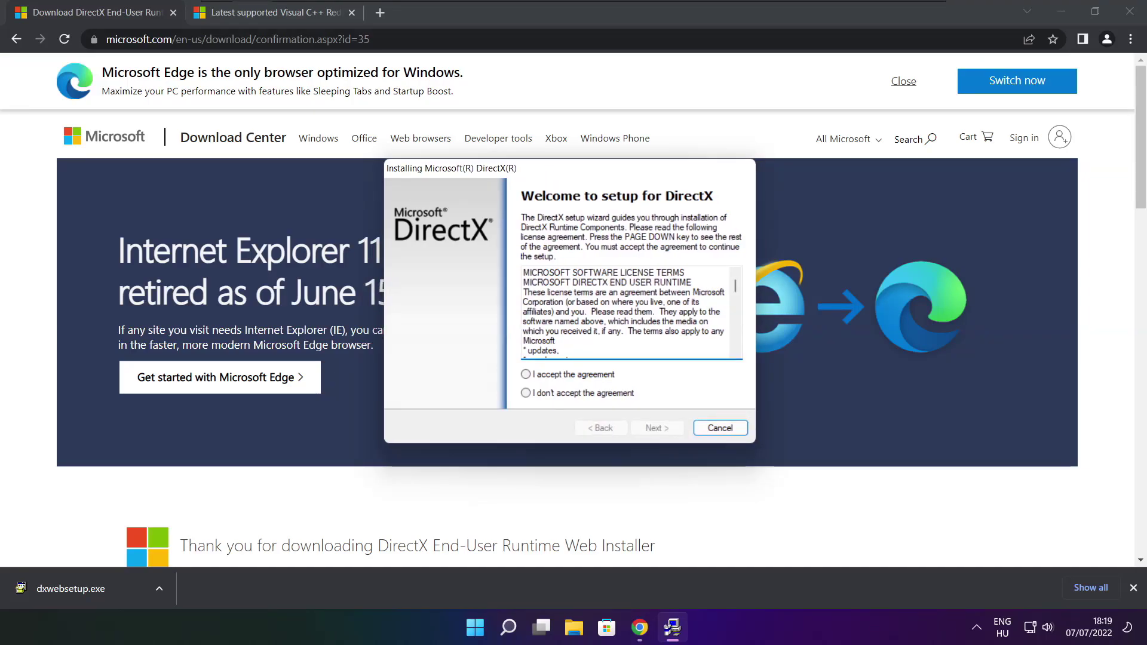
{"action": "scroll", "coordinate": [598, 311], "scroll_direction": "down", "scroll_amount": 15}
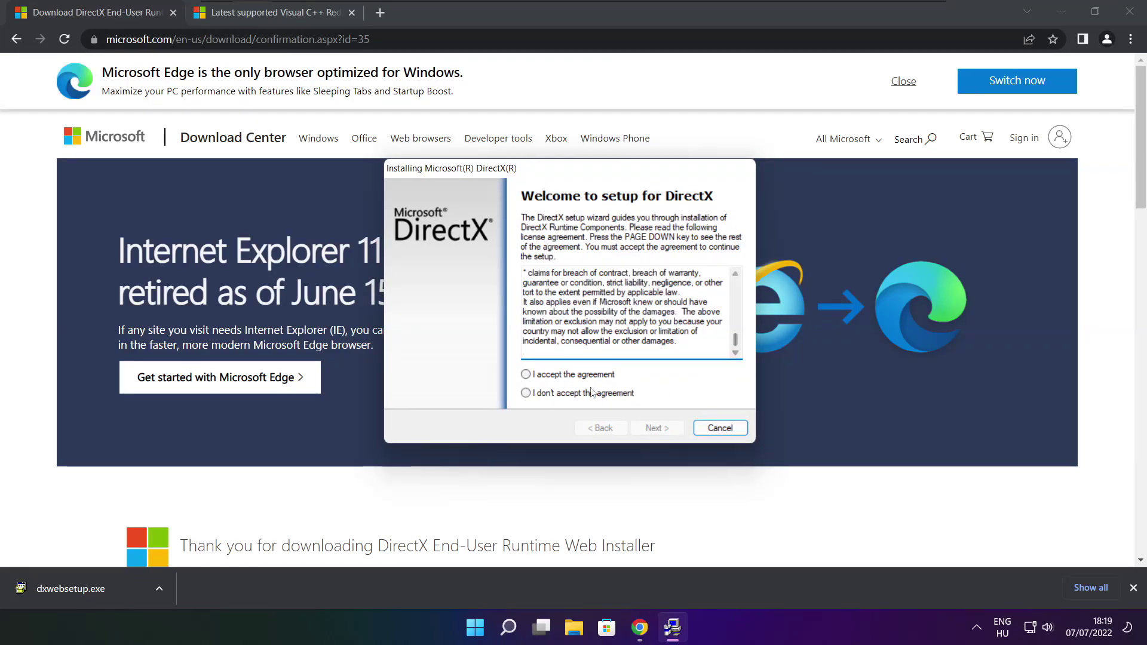
{"action": "left_click", "coordinate": [543, 376]}
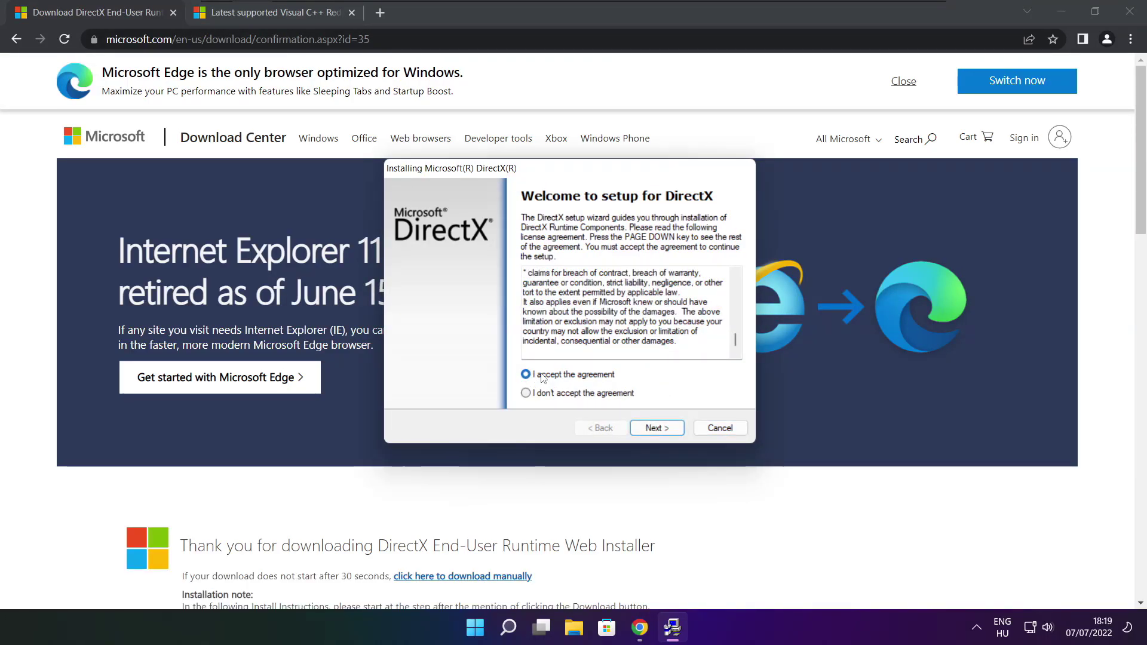
{"action": "left_click", "coordinate": [662, 428]}
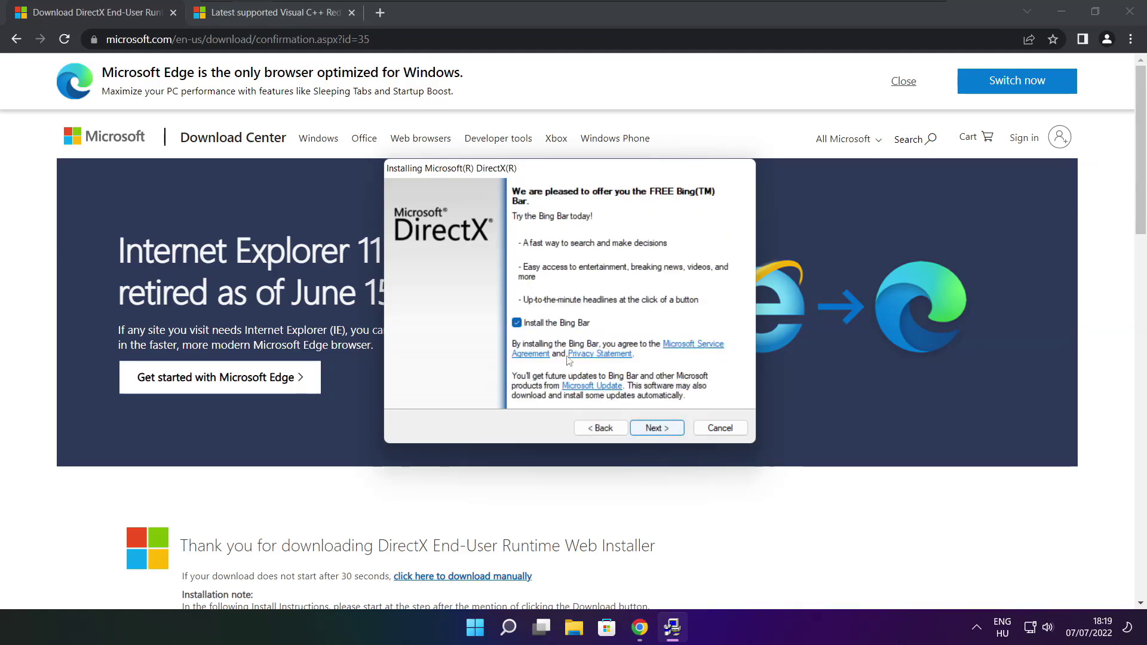
Untick Install the Bing Bar, install the DirectX components, and finish setup.
{"action": "left_click", "coordinate": [517, 324]}
{"action": "left_click", "coordinate": [668, 430]}
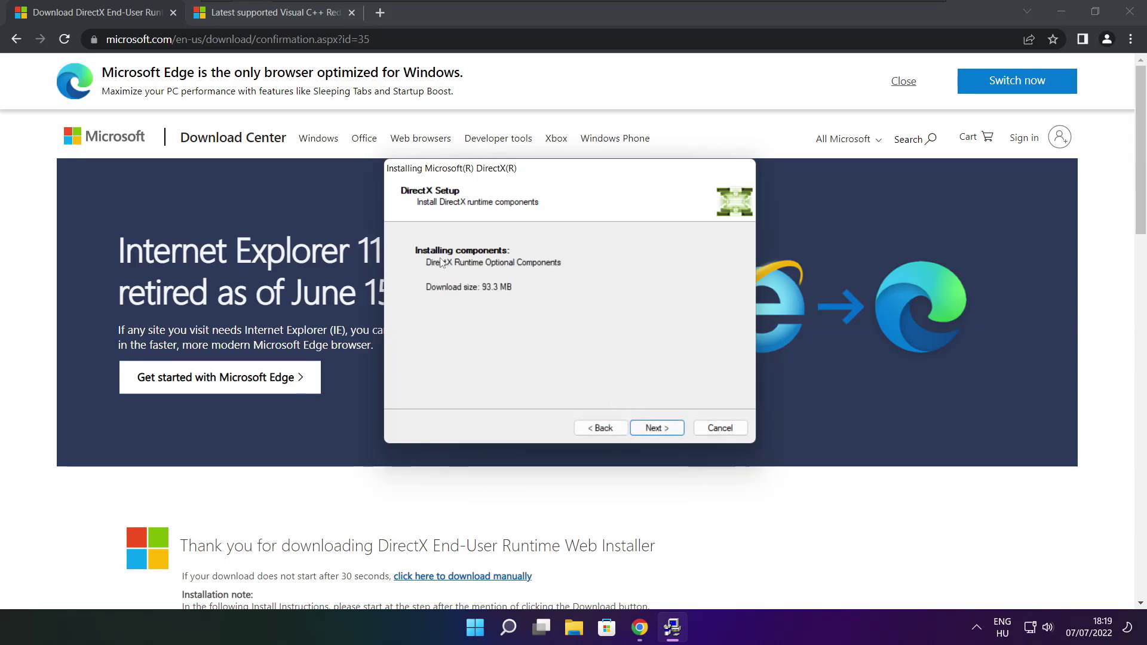
{"action": "left_click", "coordinate": [657, 429]}
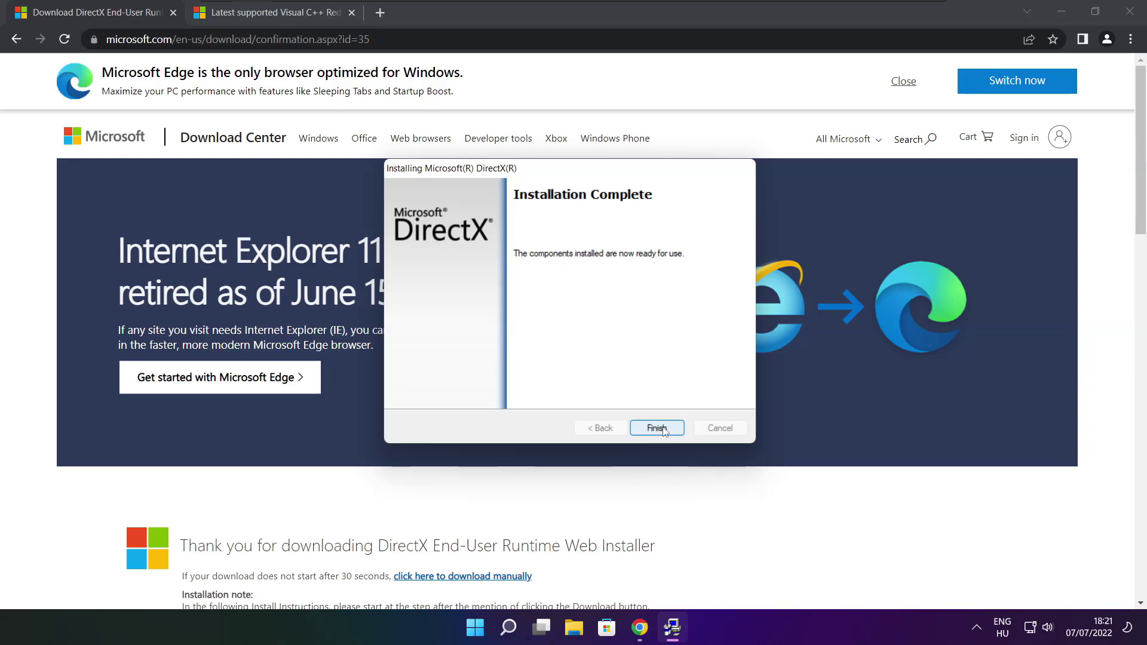
{"action": "left_click", "coordinate": [657, 428]}
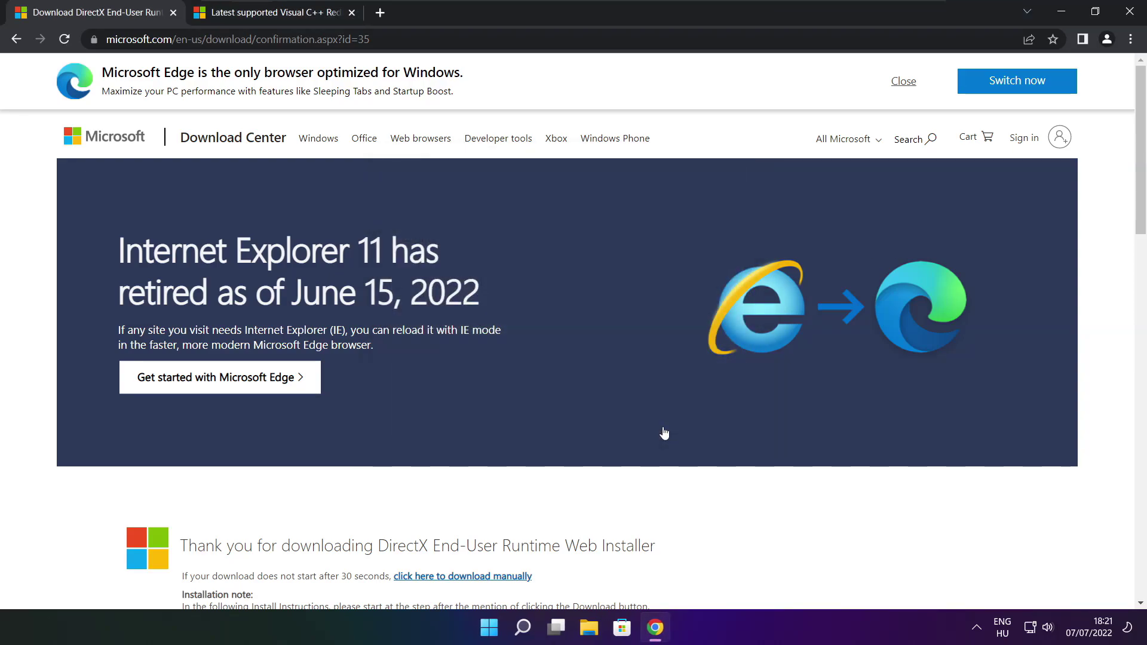
Close the DirectX tab and scroll to the Visual Studio 2015–2022 redistributable table.
{"action": "left_click", "coordinate": [173, 15]}
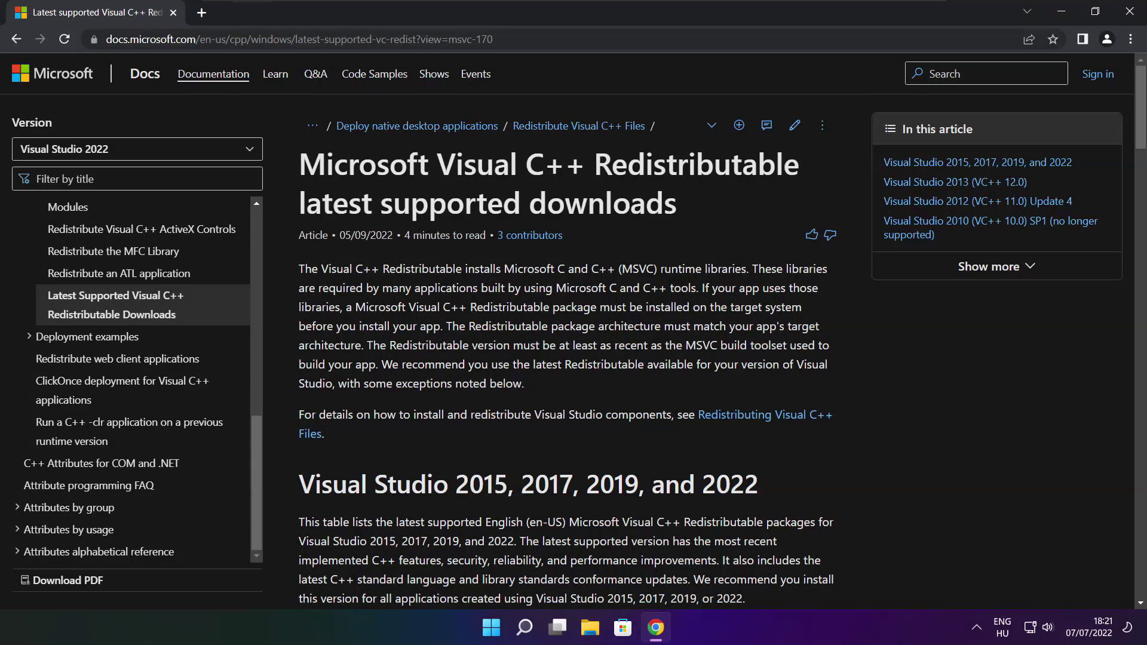
{"action": "key", "text": "ctrl+l"}
{"action": "key", "text": "End"}
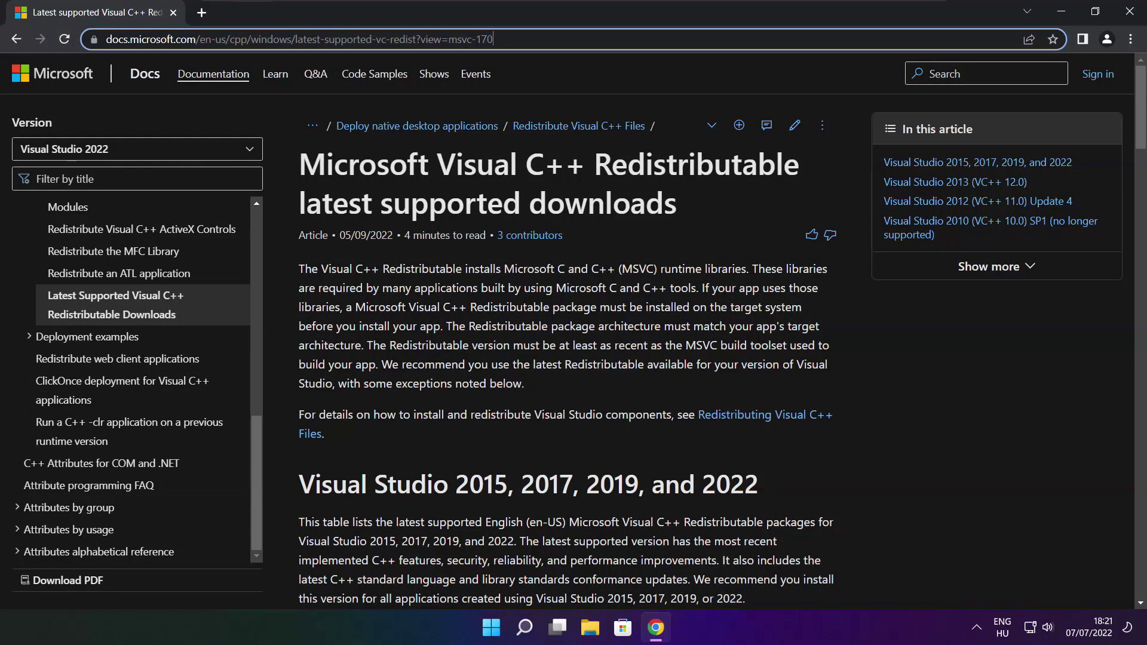
{"action": "left_click", "coordinate": [568, 72]}
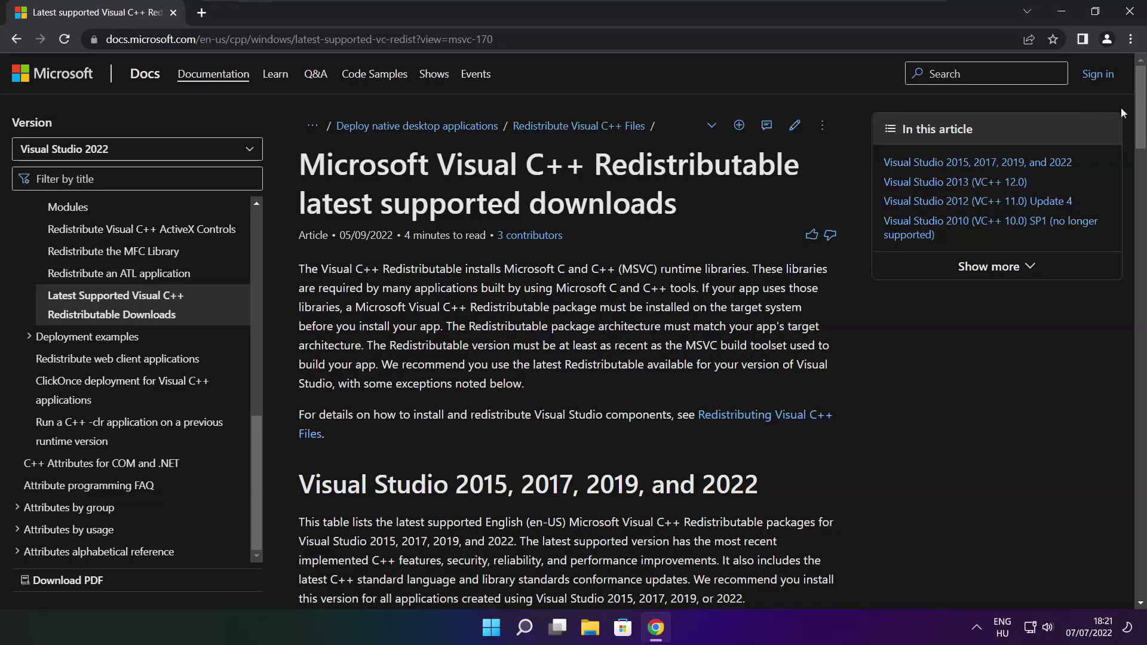
{"action": "left_click_drag", "start_coordinate": [1142, 113], "coordinate": [1098, 175]}
{"action": "left_click_drag", "start_coordinate": [304, 295], "coordinate": [774, 412]}
{"action": "left_click", "coordinate": [579, 376]}
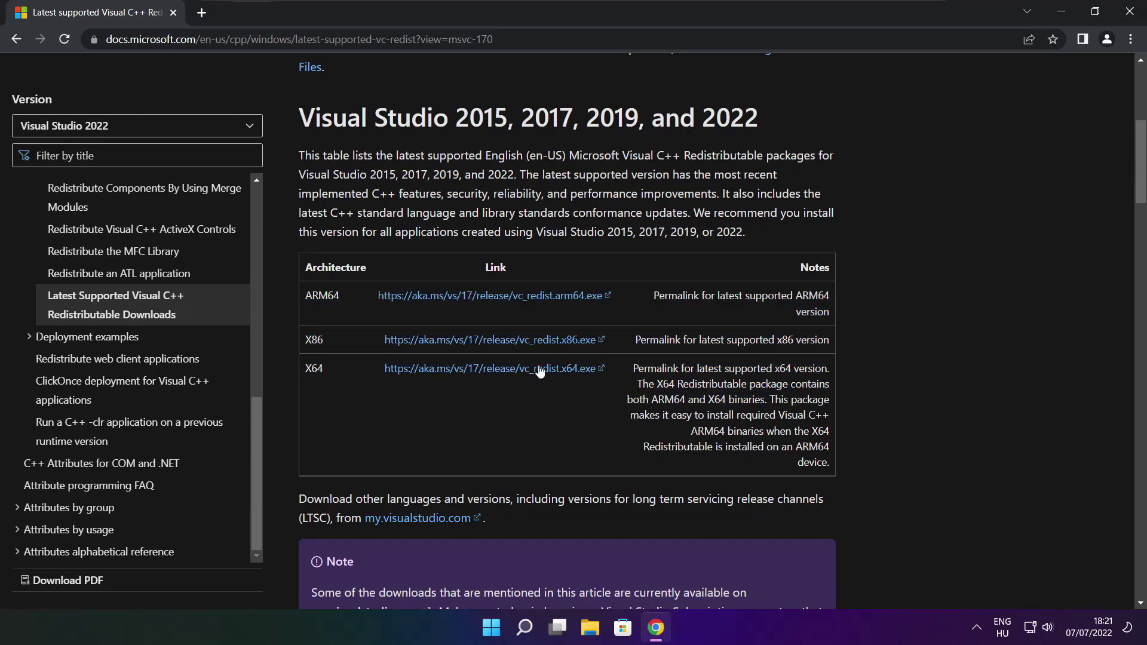
Download the ARM64, x86 and x64 Visual C++ Redistributables and launch VC_redist.arm64.exe.
{"action": "left_click", "coordinate": [476, 297]}
{"action": "left_click", "coordinate": [471, 341]}
{"action": "left_click", "coordinate": [472, 369]}
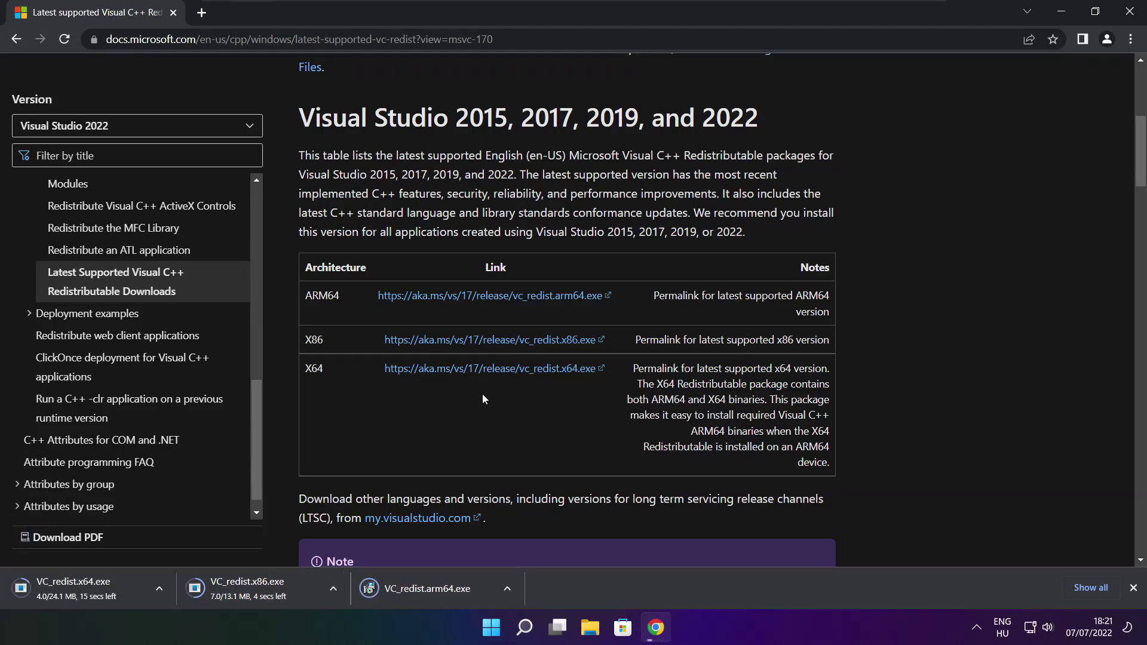
{"action": "left_click", "coordinate": [436, 590]}
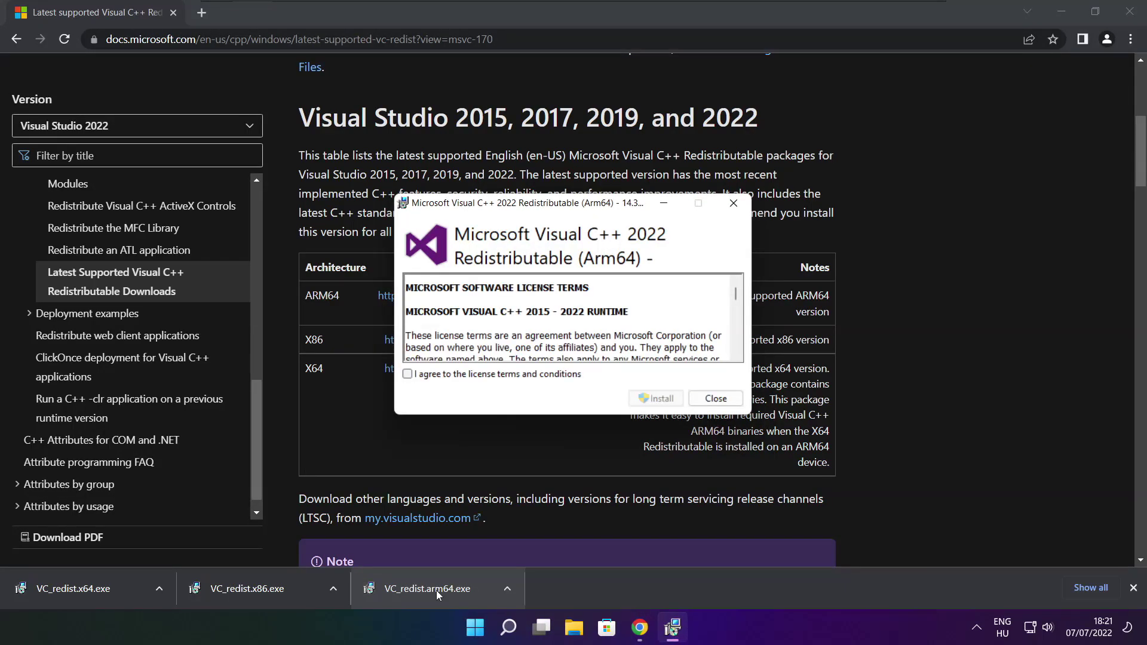
{"action": "left_click_drag", "start_coordinate": [736, 298], "coordinate": [736, 355]}
{"action": "left_click", "coordinate": [407, 374]}
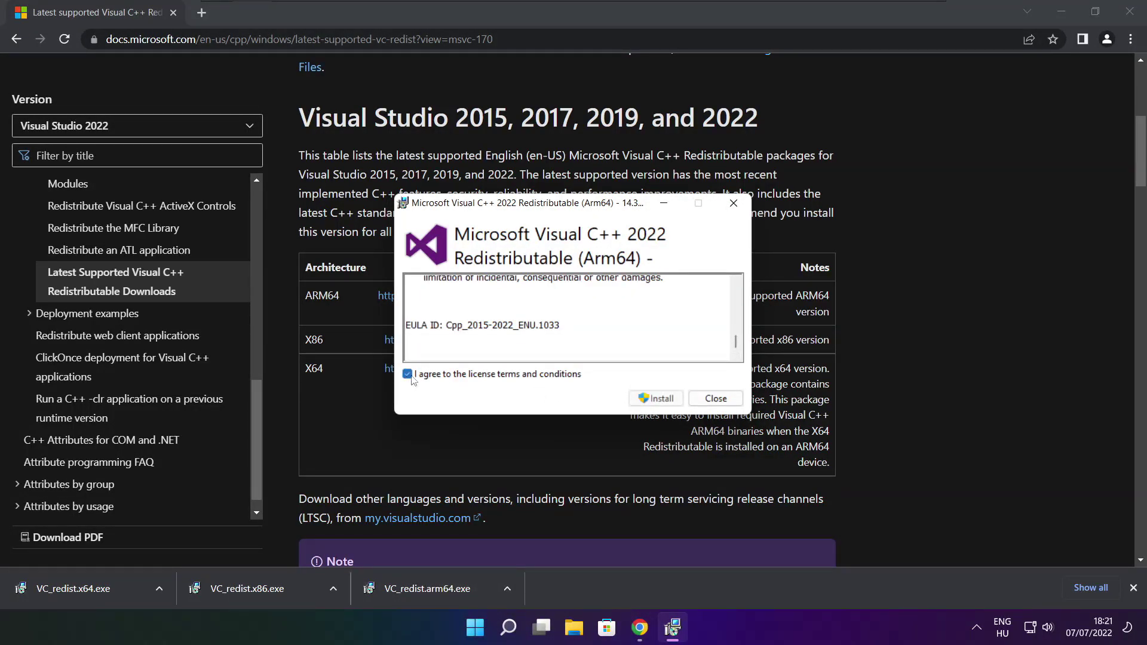
{"action": "left_click", "coordinate": [651, 402]}
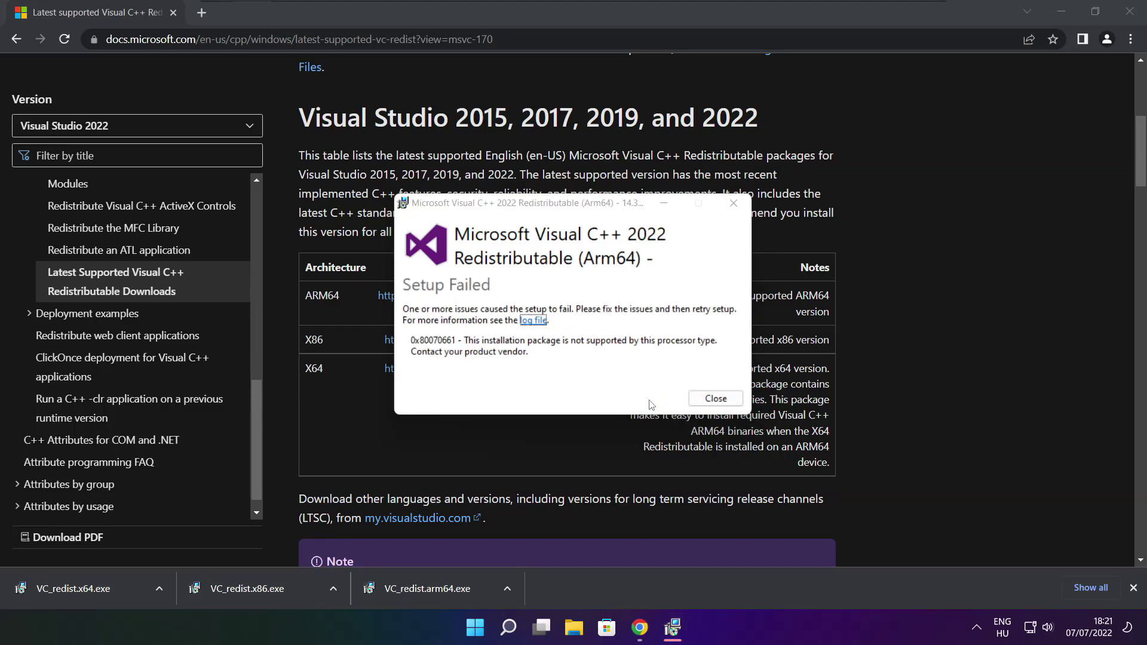
{"action": "left_click", "coordinate": [701, 403]}
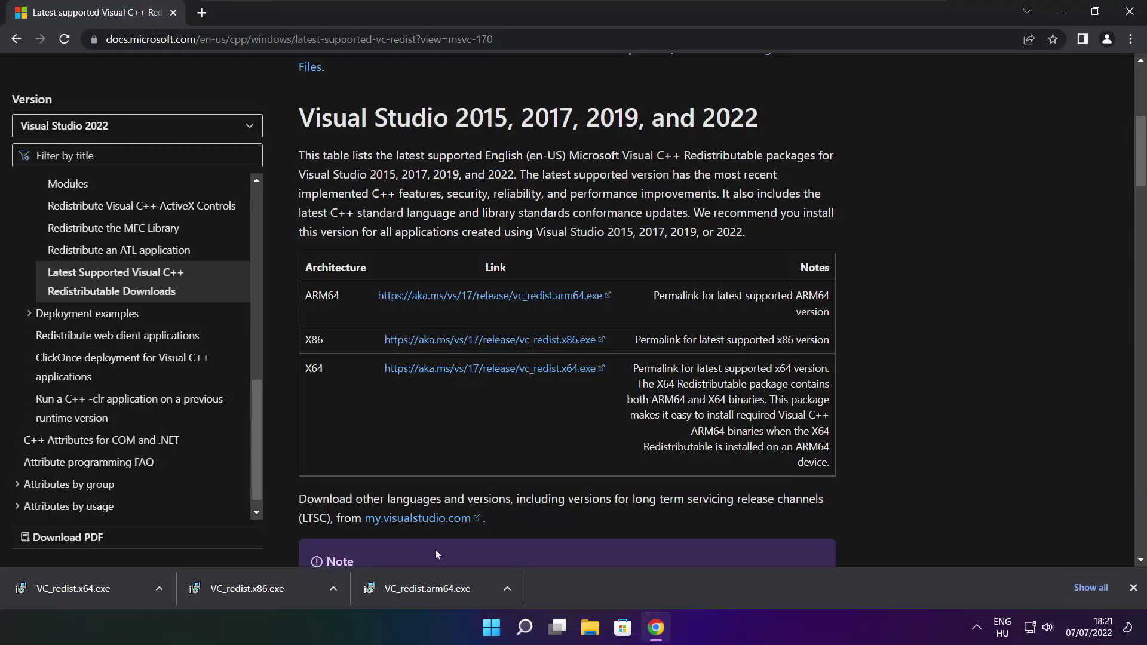
Install the x86 Visual C++ 2015-2022 Redistributable 14.32.31332 from VC_redist.x86.exe.
{"action": "left_click", "coordinate": [269, 590]}
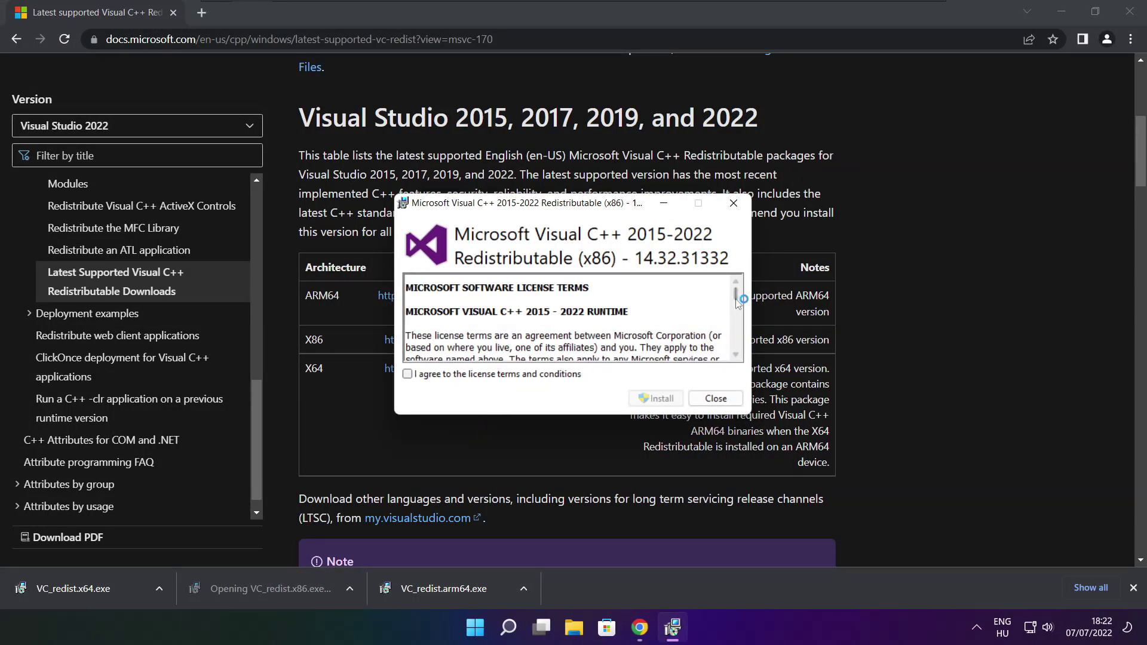
{"action": "left_click_drag", "start_coordinate": [737, 292], "coordinate": [735, 355]}
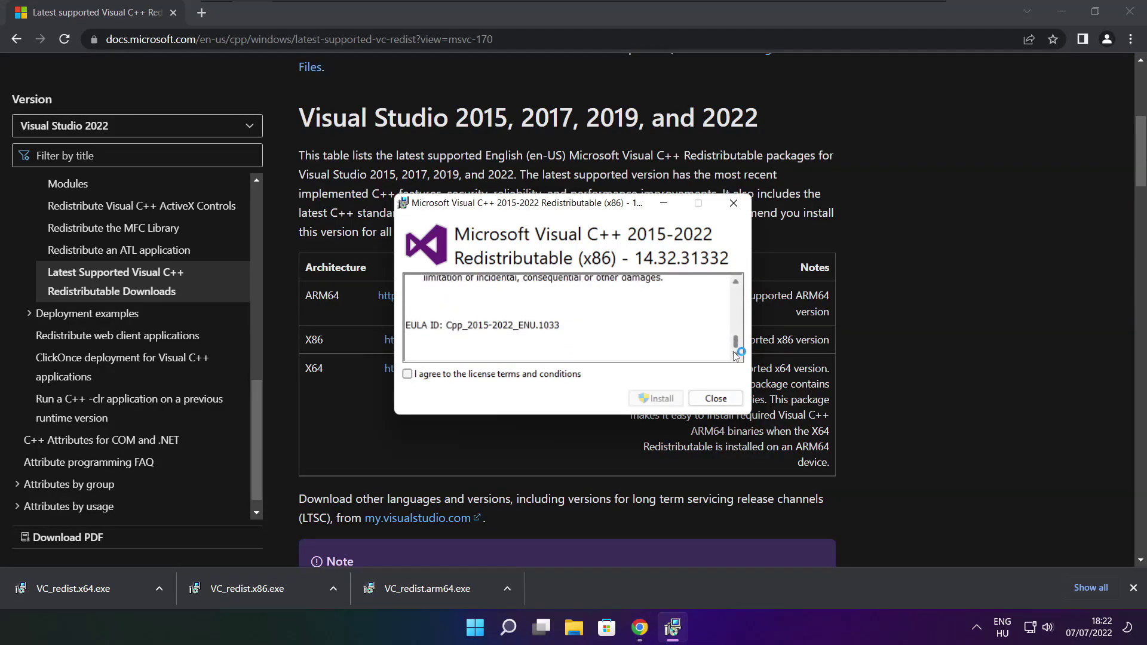
{"action": "left_click", "coordinate": [411, 375]}
{"action": "left_click", "coordinate": [670, 399]}
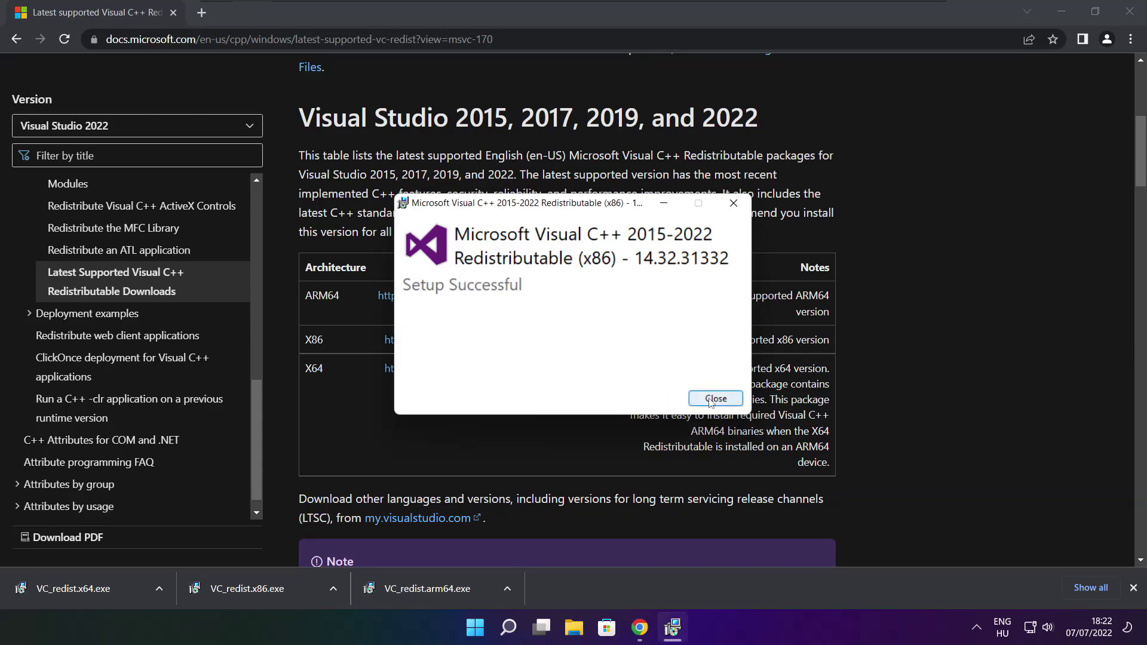
{"action": "left_click", "coordinate": [716, 400]}
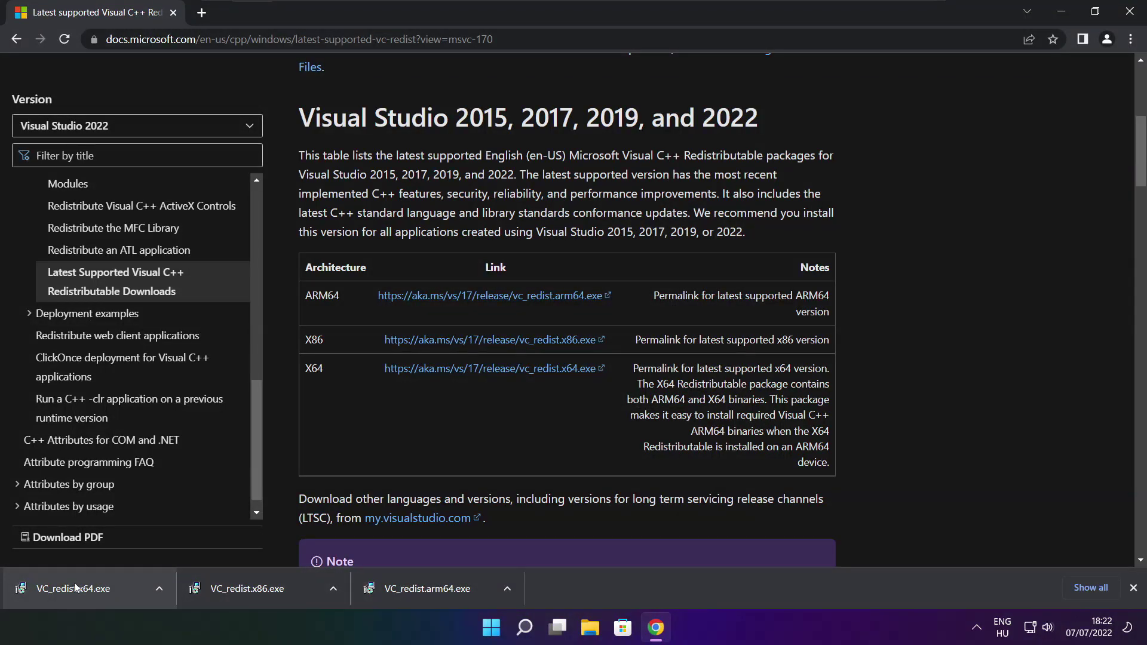
Install the x64 Visual C++ 2015-2022 Redistributable from VC_redist.x64.exe, then close Chrome.
{"action": "left_click", "coordinate": [96, 588]}
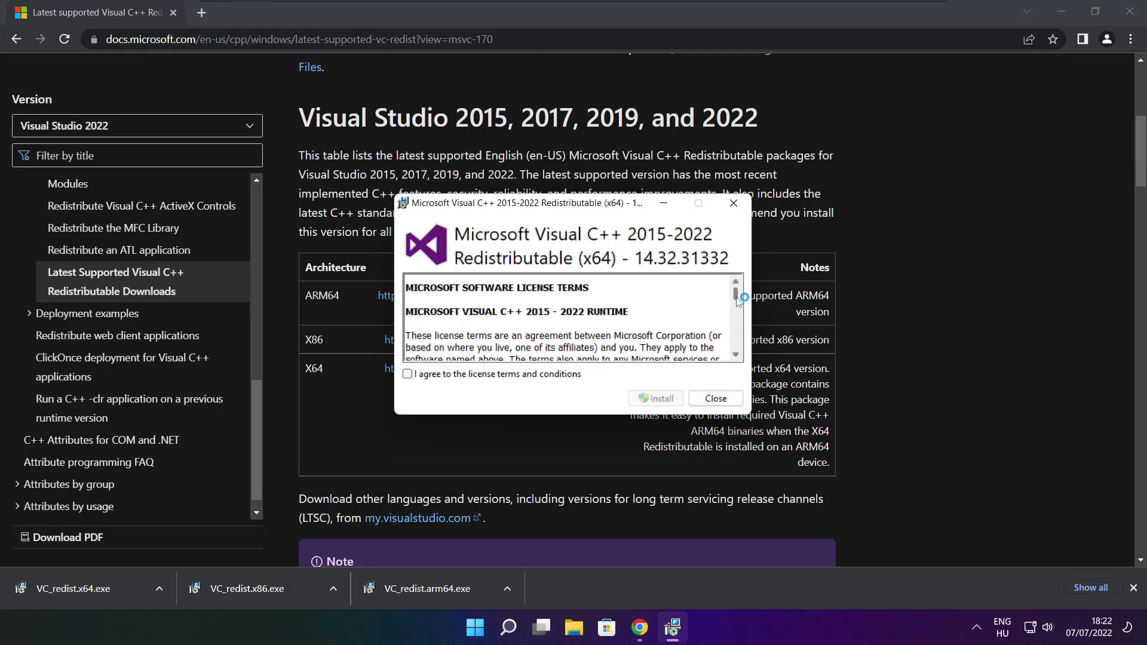
{"action": "left_click_drag", "start_coordinate": [735, 294], "coordinate": [735, 352]}
{"action": "left_click", "coordinate": [422, 375]}
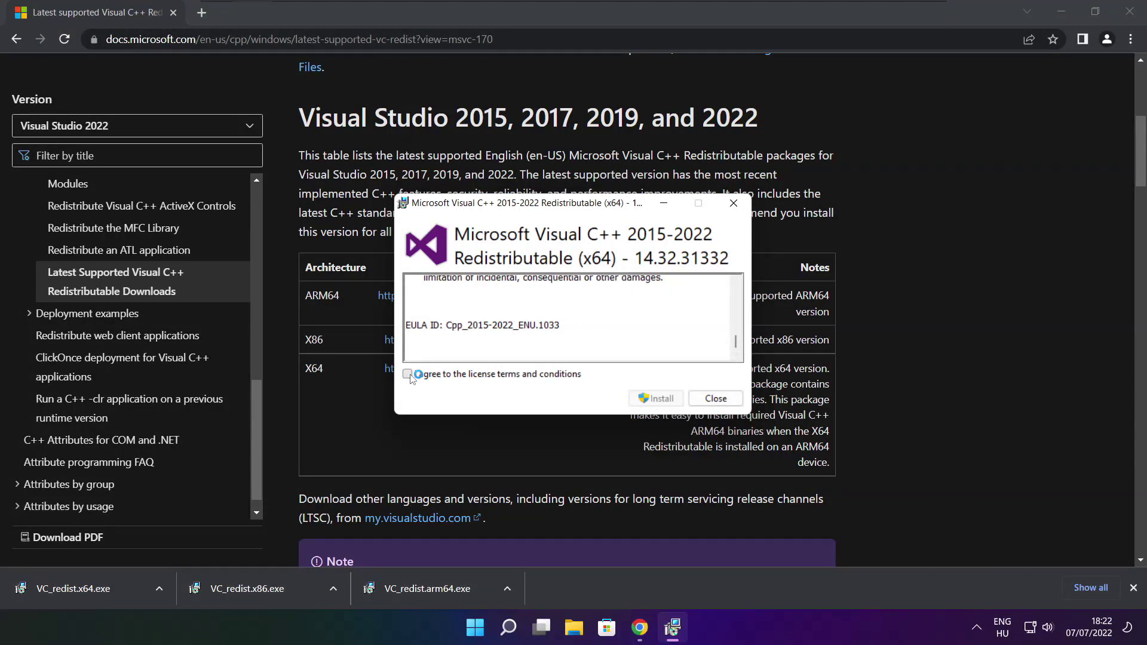
{"action": "left_click", "coordinate": [658, 398]}
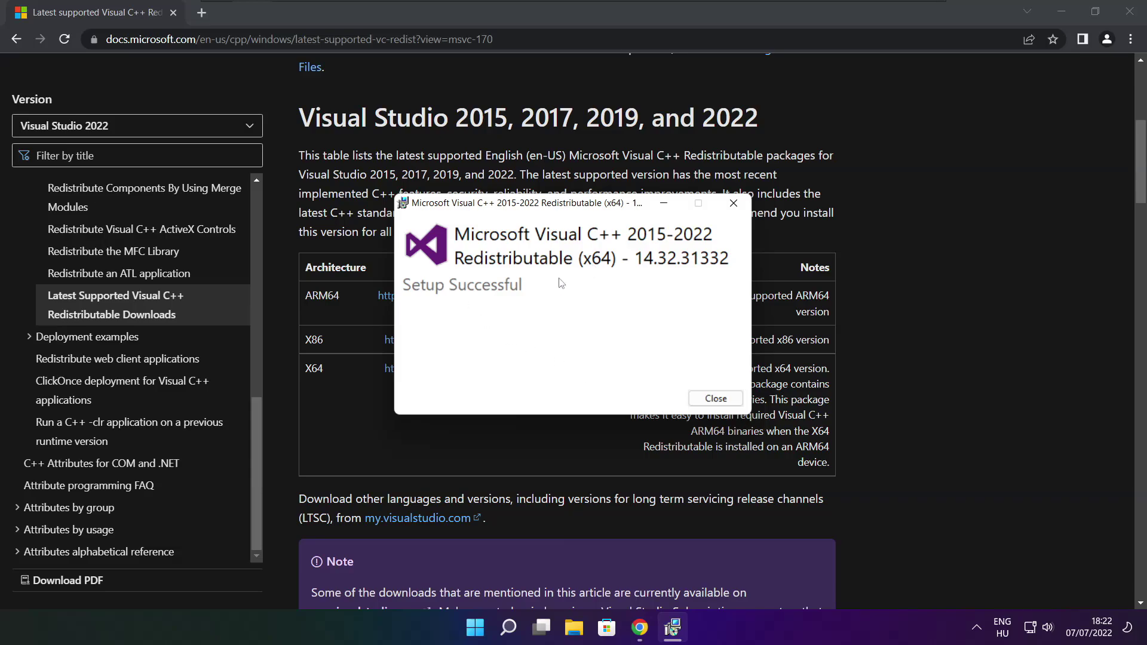
{"action": "left_click", "coordinate": [715, 399]}
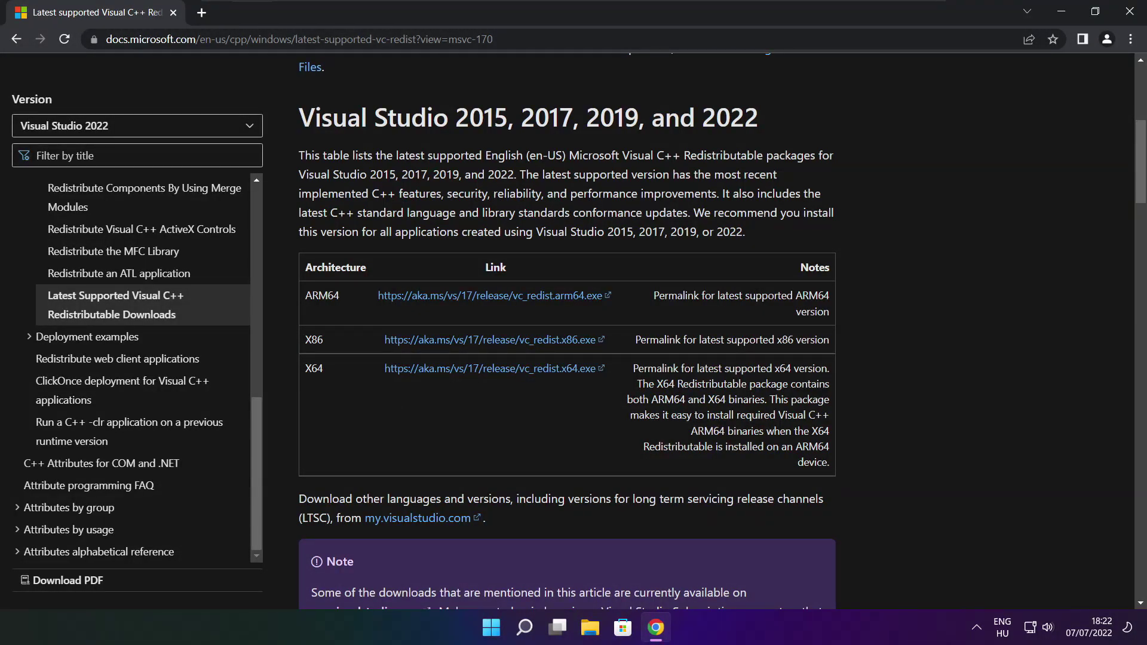
{"action": "left_click", "coordinate": [1131, 13]}
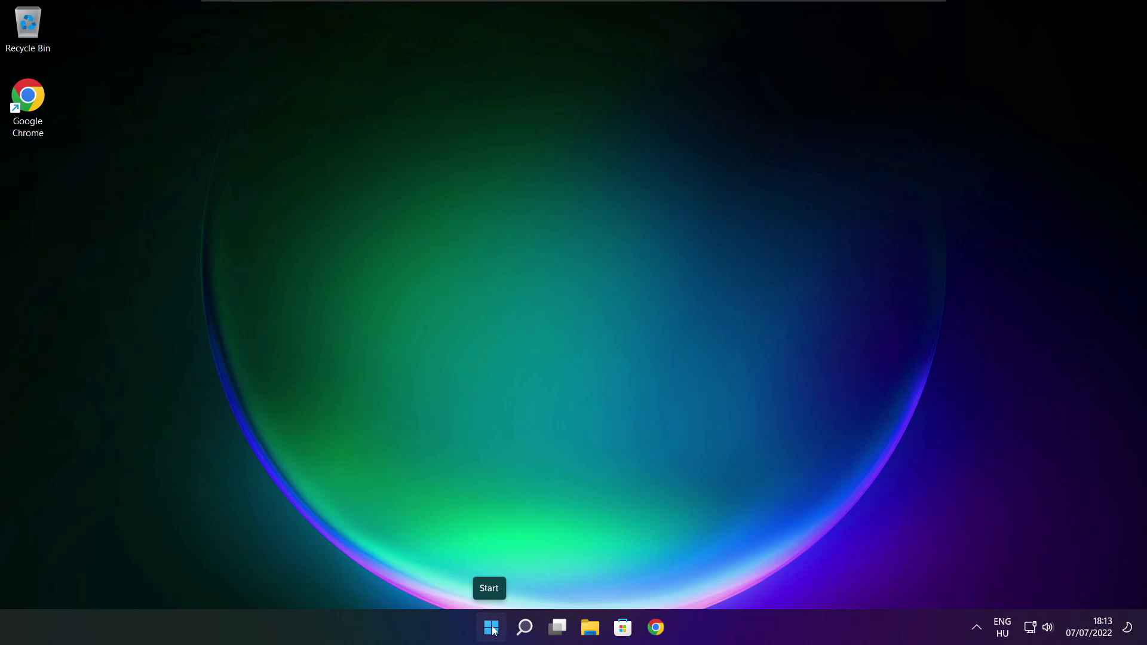
Open Task Manager from the Start button's context menu and view the Startup tab.
{"action": "right_click", "coordinate": [495, 630]}
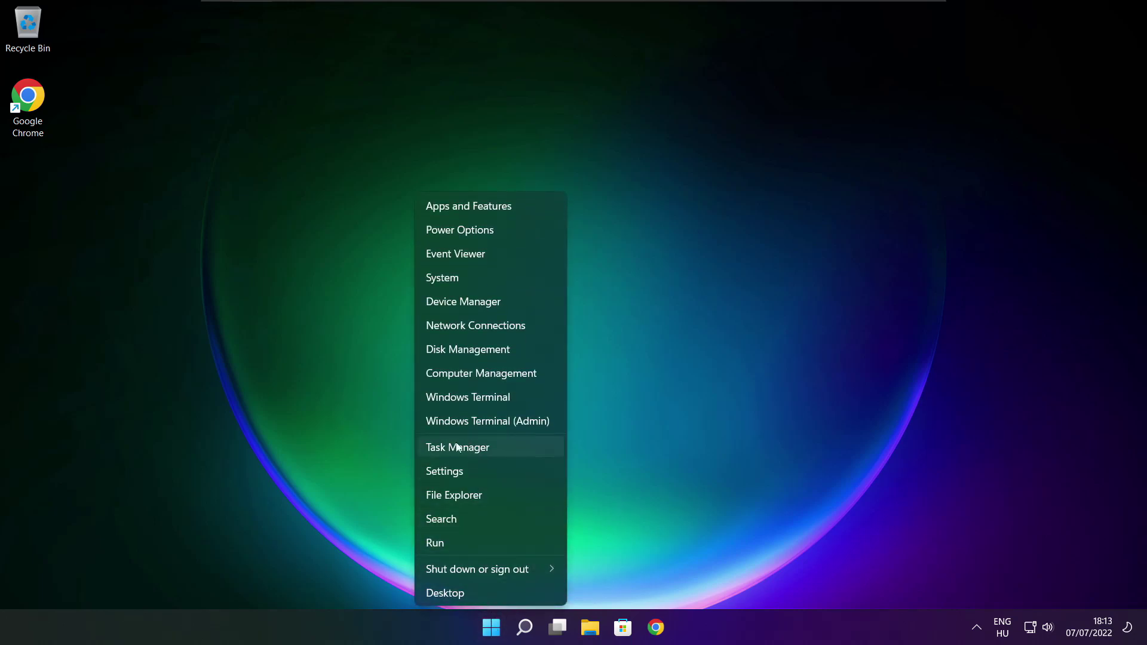
{"action": "left_click", "coordinate": [494, 448]}
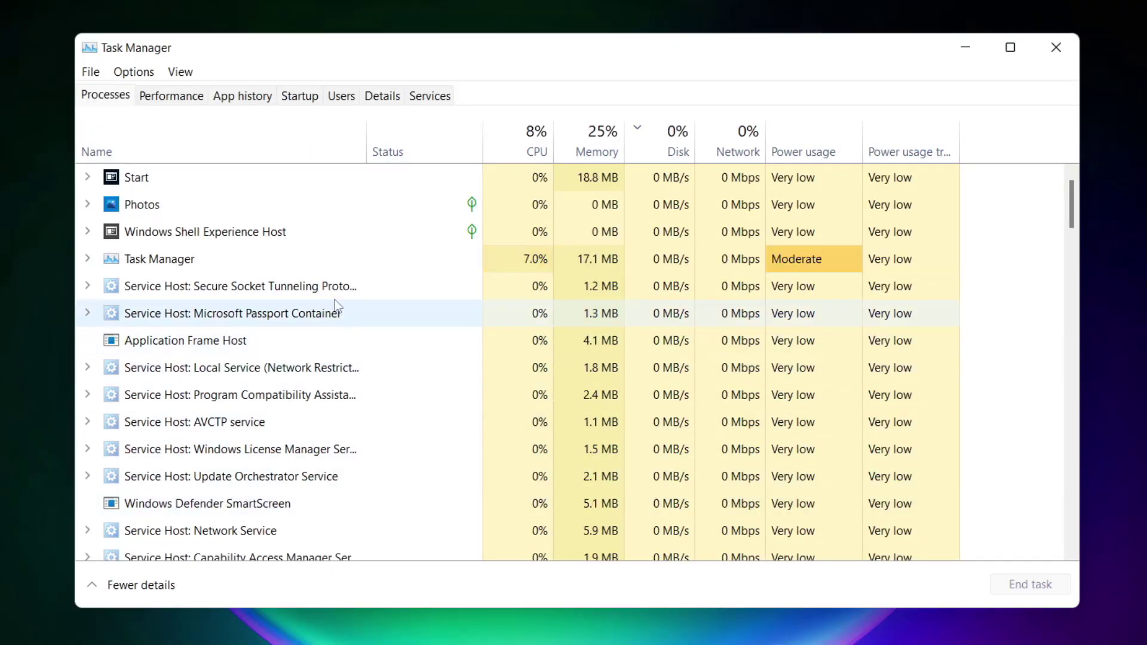
{"action": "left_click", "coordinate": [303, 99]}
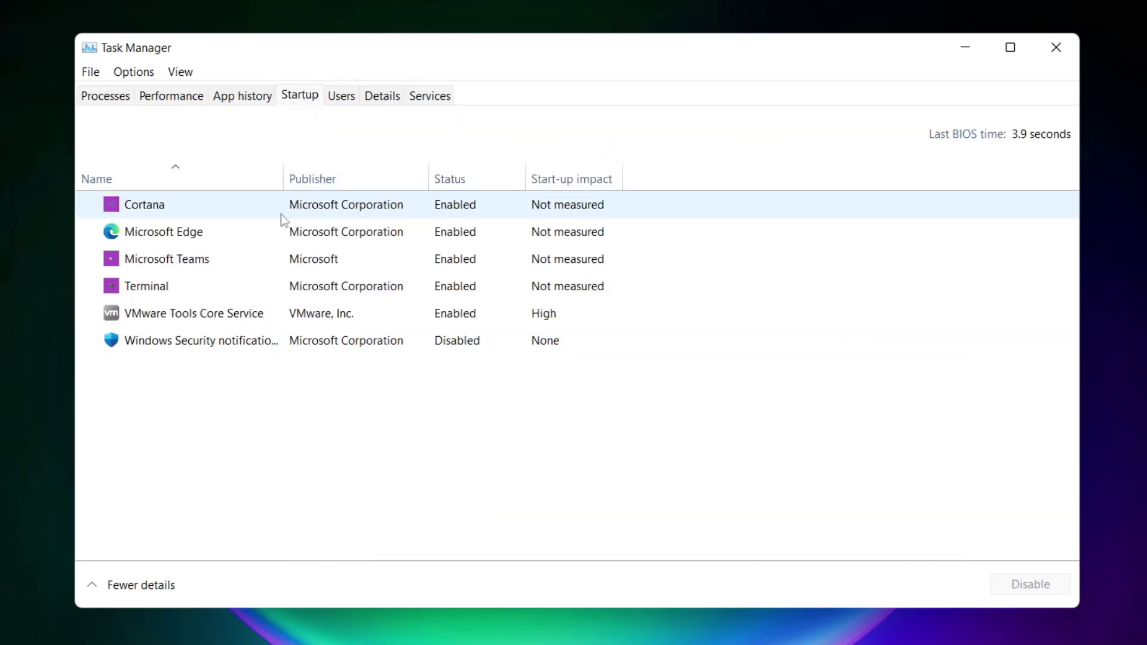
Disable Cortana, Microsoft Edge, Microsoft Teams and Terminal at startup, then close Task Manager.
{"action": "left_click", "coordinate": [387, 210]}
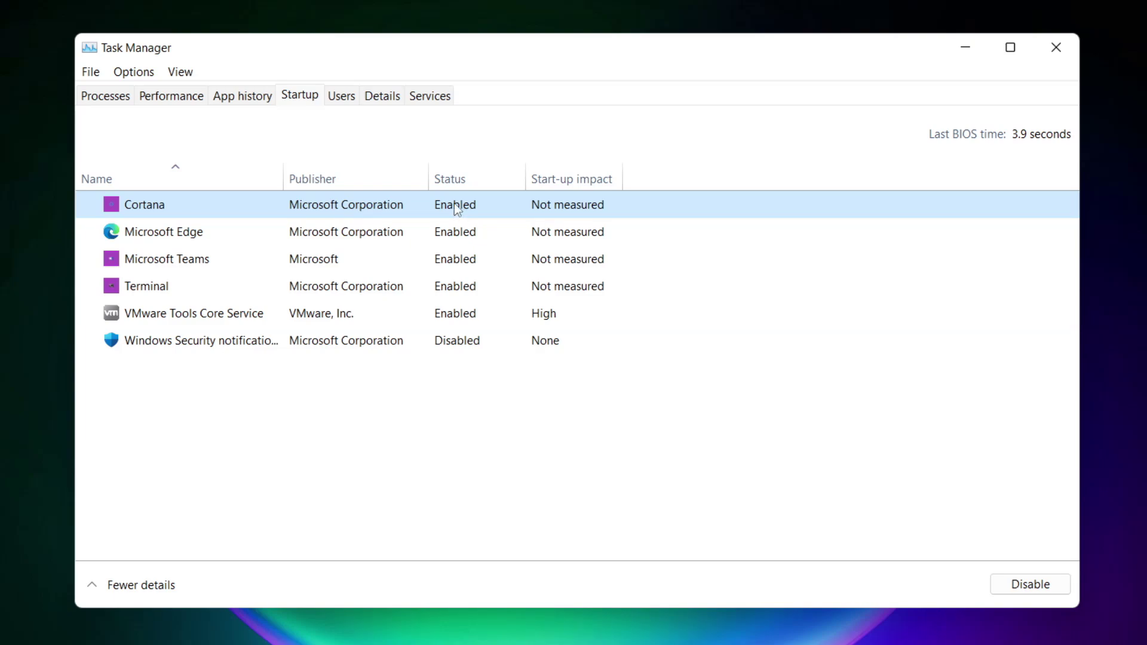
{"action": "left_click", "coordinate": [1030, 588]}
{"action": "left_click", "coordinate": [277, 234]}
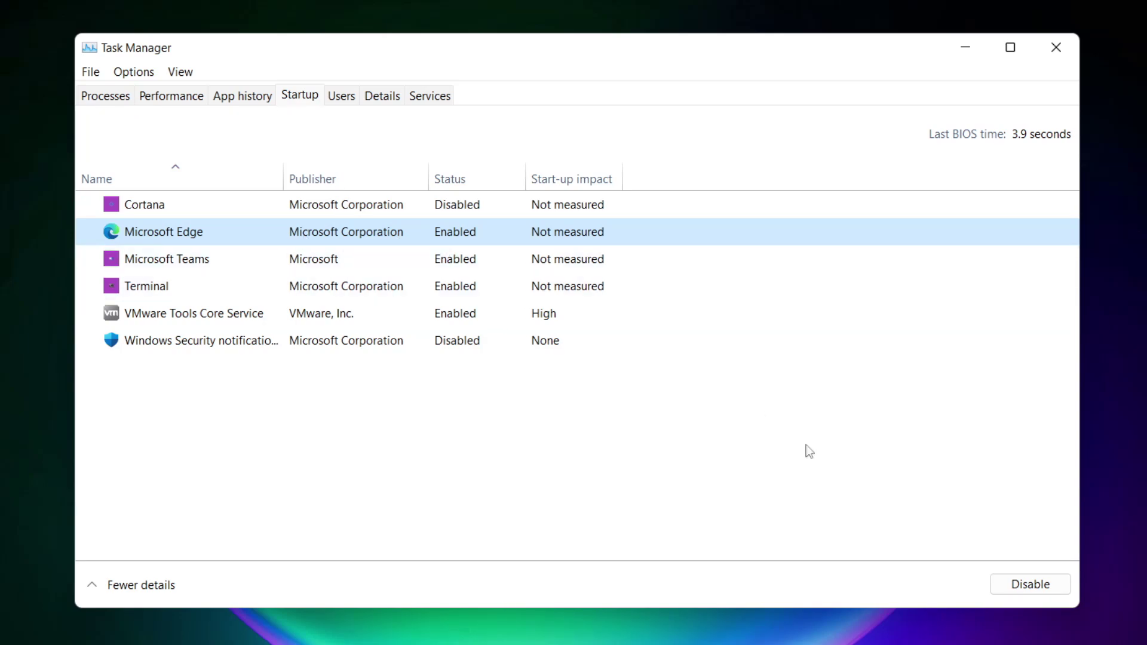
{"action": "left_click", "coordinate": [1031, 585]}
{"action": "left_click", "coordinate": [472, 260]}
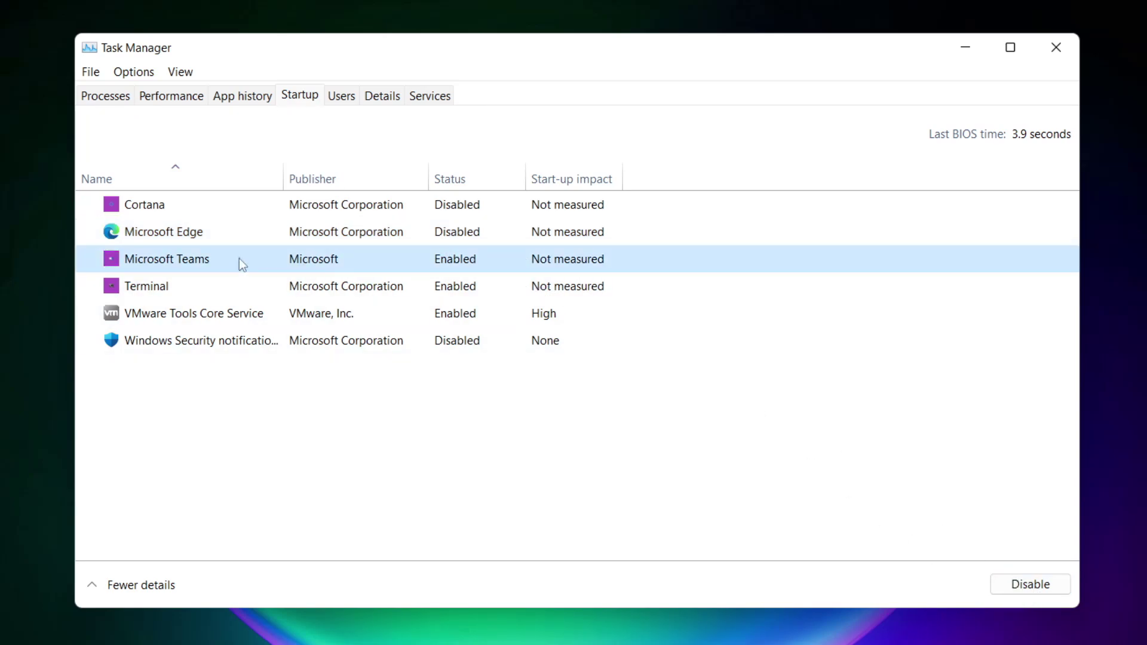
{"action": "left_click", "coordinate": [1042, 591]}
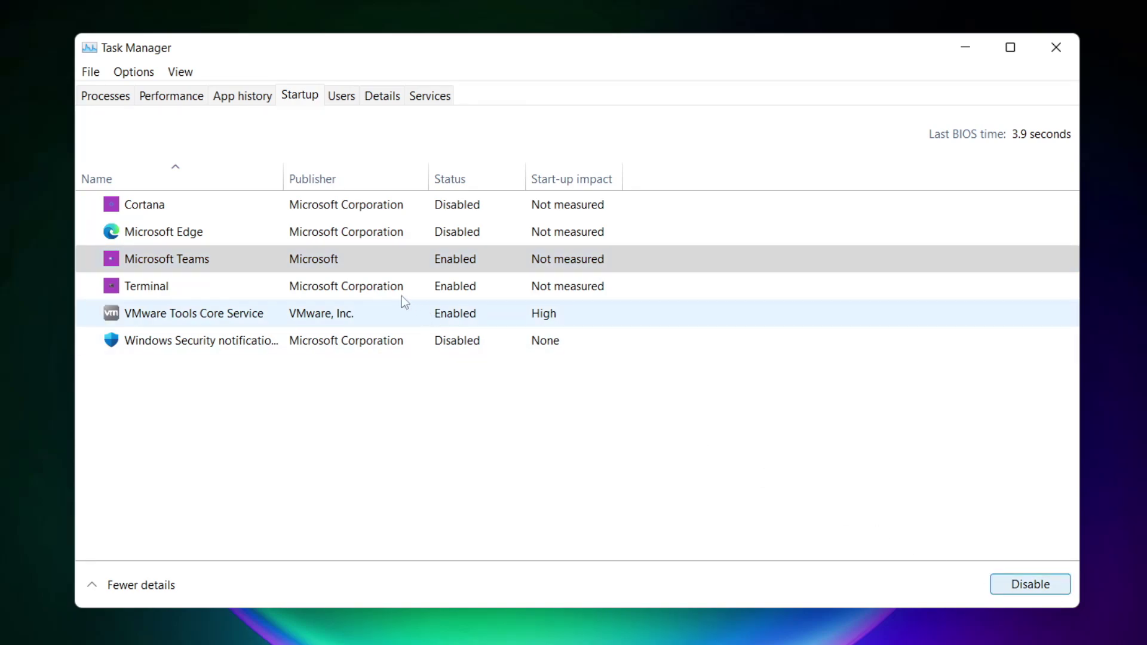
{"action": "left_click", "coordinate": [371, 292]}
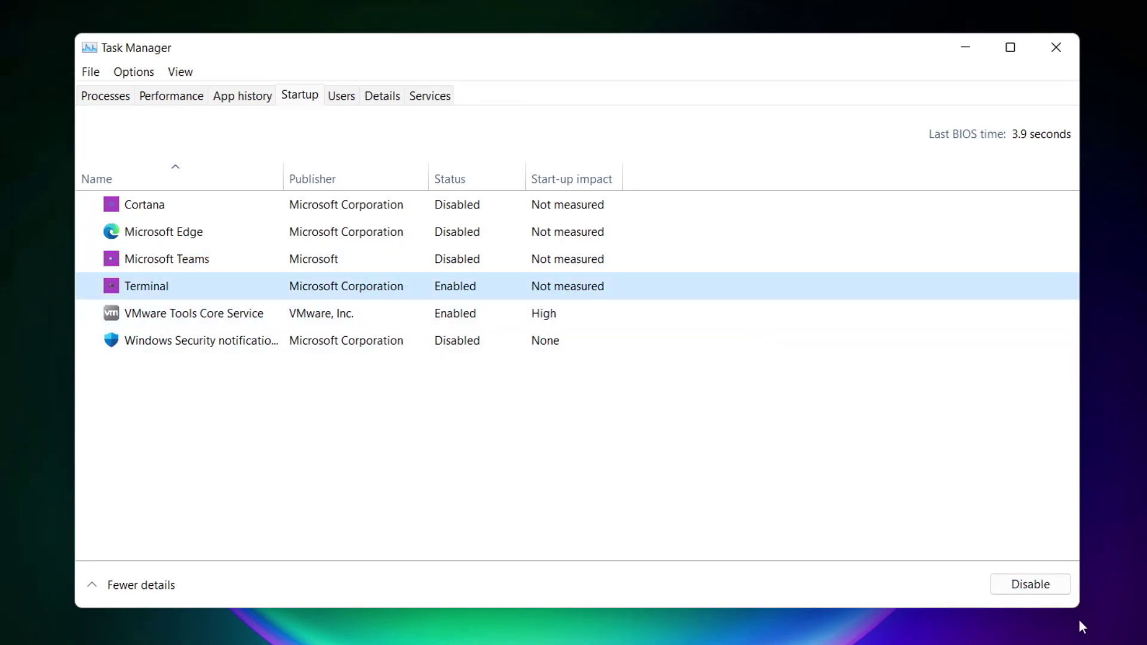
{"action": "left_click", "coordinate": [1047, 592]}
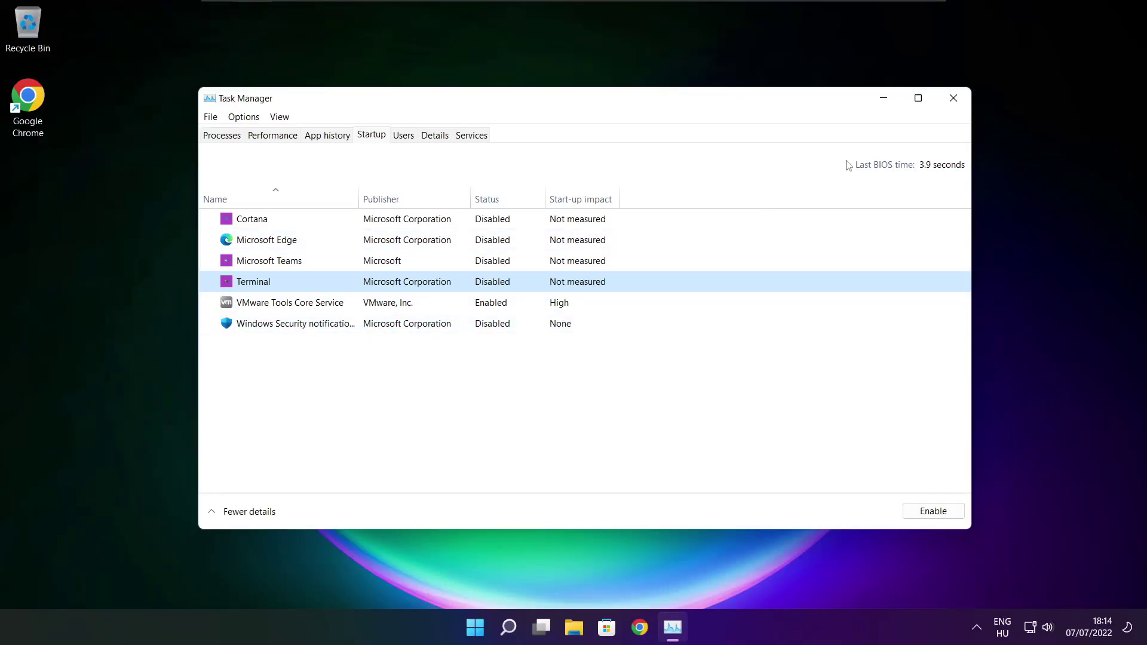
{"action": "left_click", "coordinate": [953, 99]}
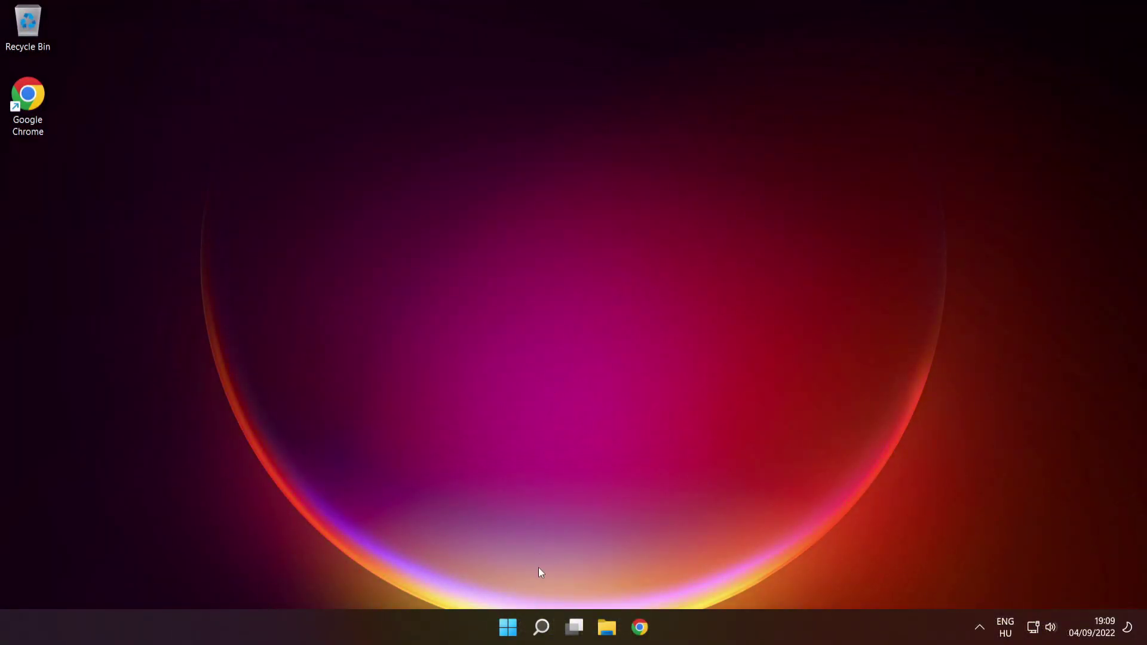
Search for 'cmd' and launch Command Prompt with Run as administrator.
{"action": "mouse_move", "coordinate": [547, 631]}
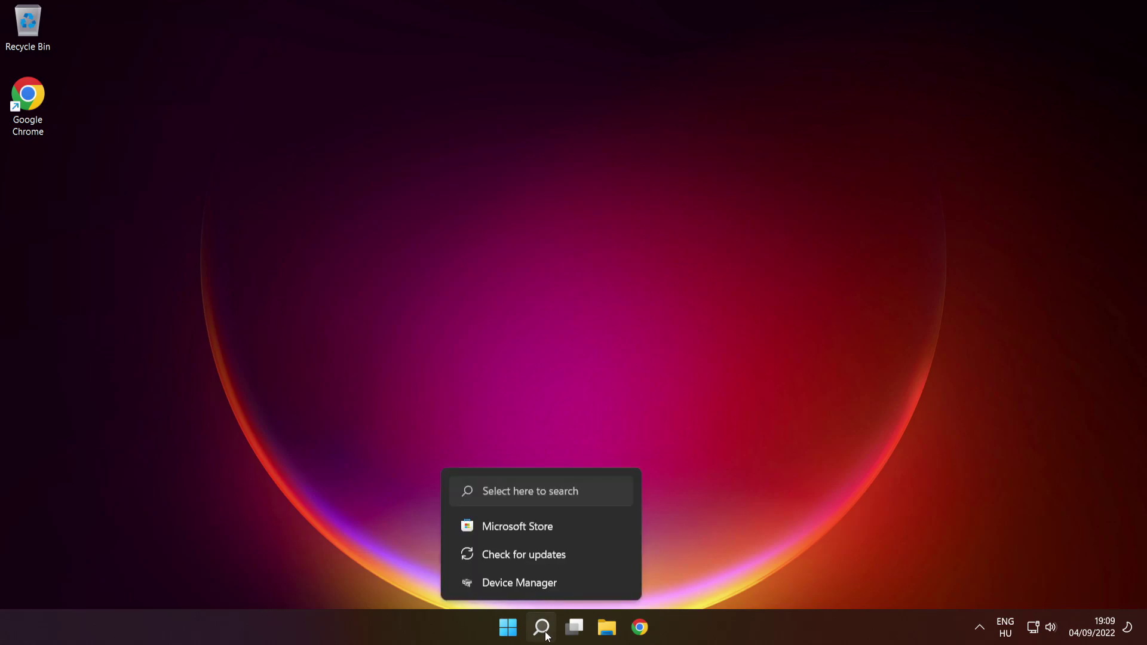
{"action": "left_click", "coordinate": [542, 627]}
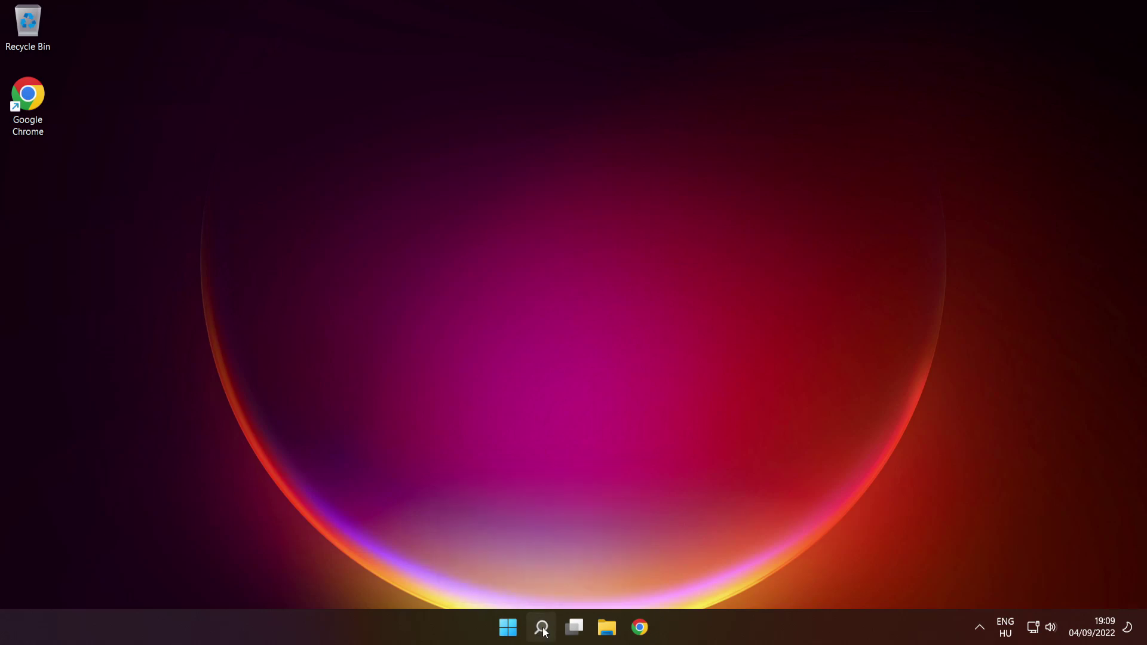
{"action": "type", "text": "cmd"}
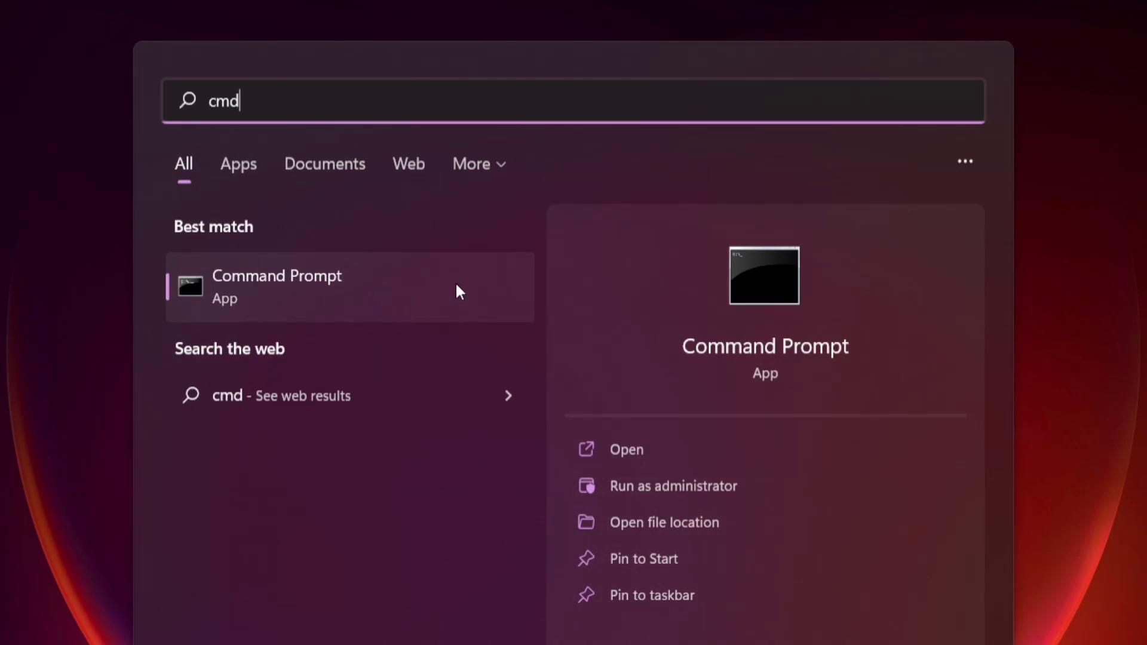
{"action": "right_click", "coordinate": [422, 282]}
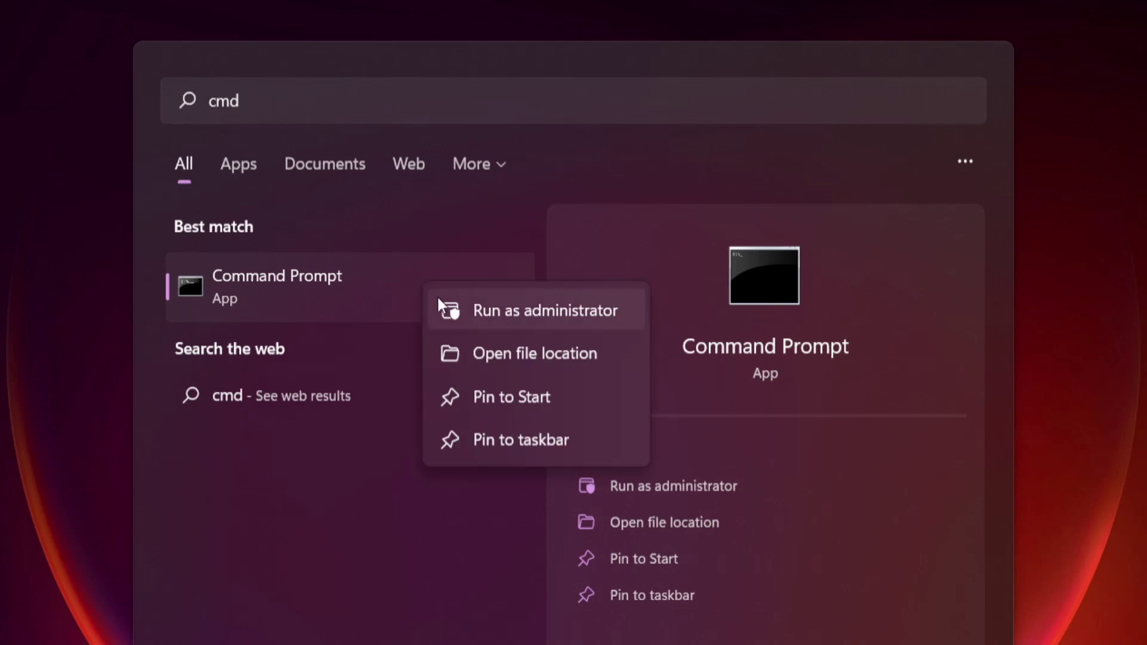
{"action": "left_click", "coordinate": [545, 310]}
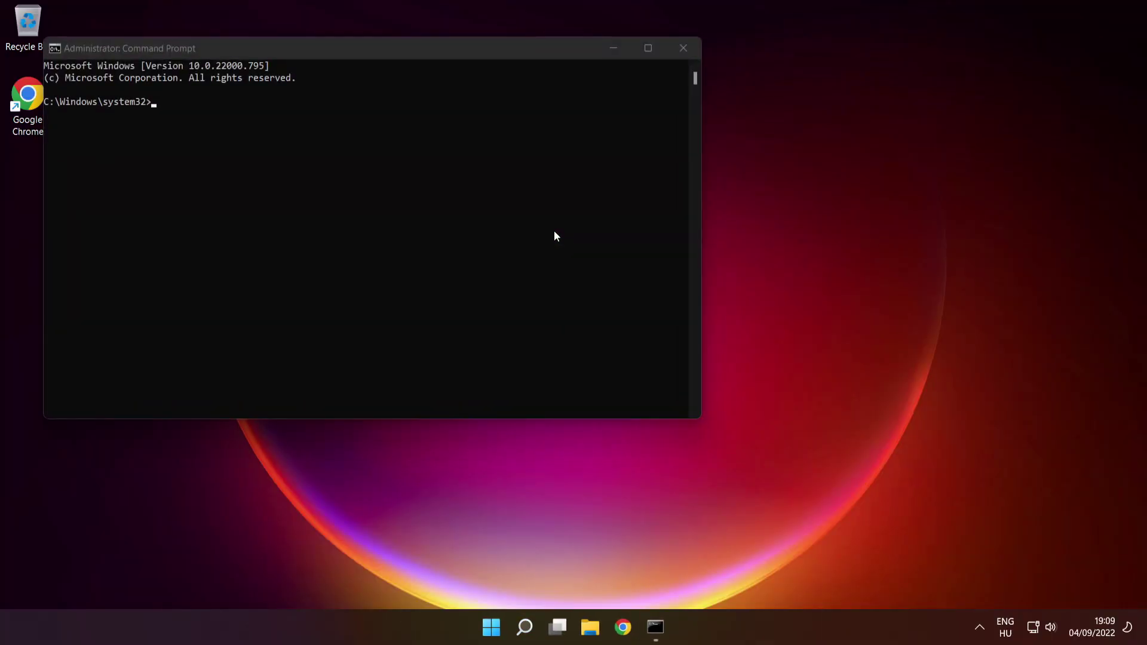
Center the elevated console window and run 'sfc /scannow'.
{"action": "left_click_drag", "start_coordinate": [462, 50], "coordinate": [661, 148]}
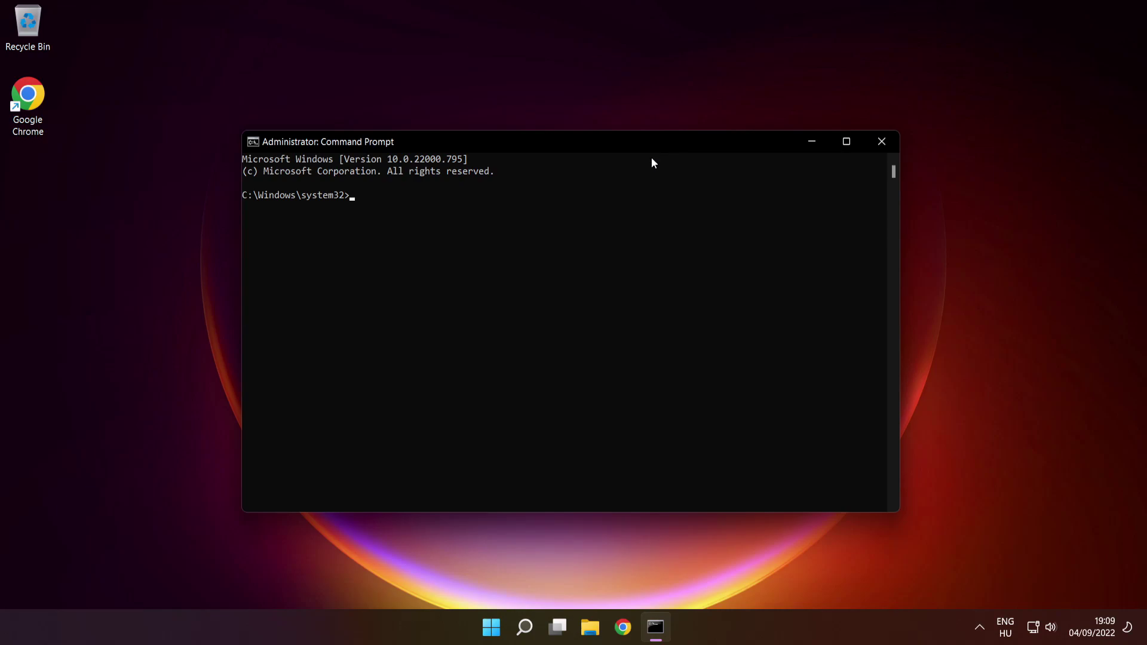
{"action": "type", "text": "sfc"}
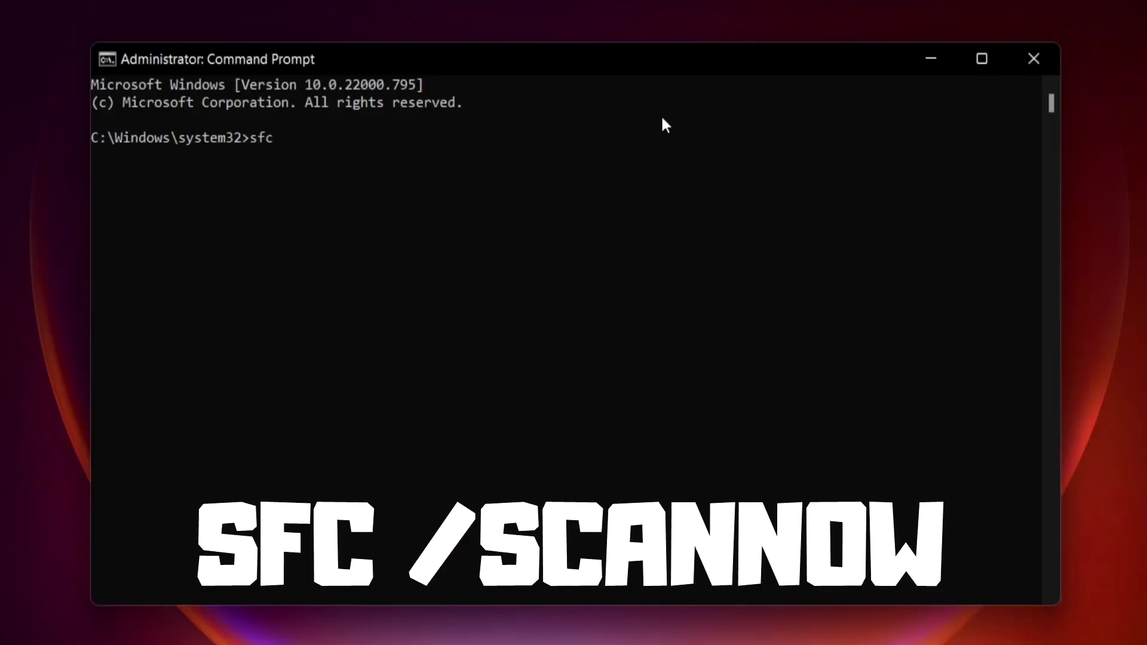
{"action": "type", "text": " /scannow"}
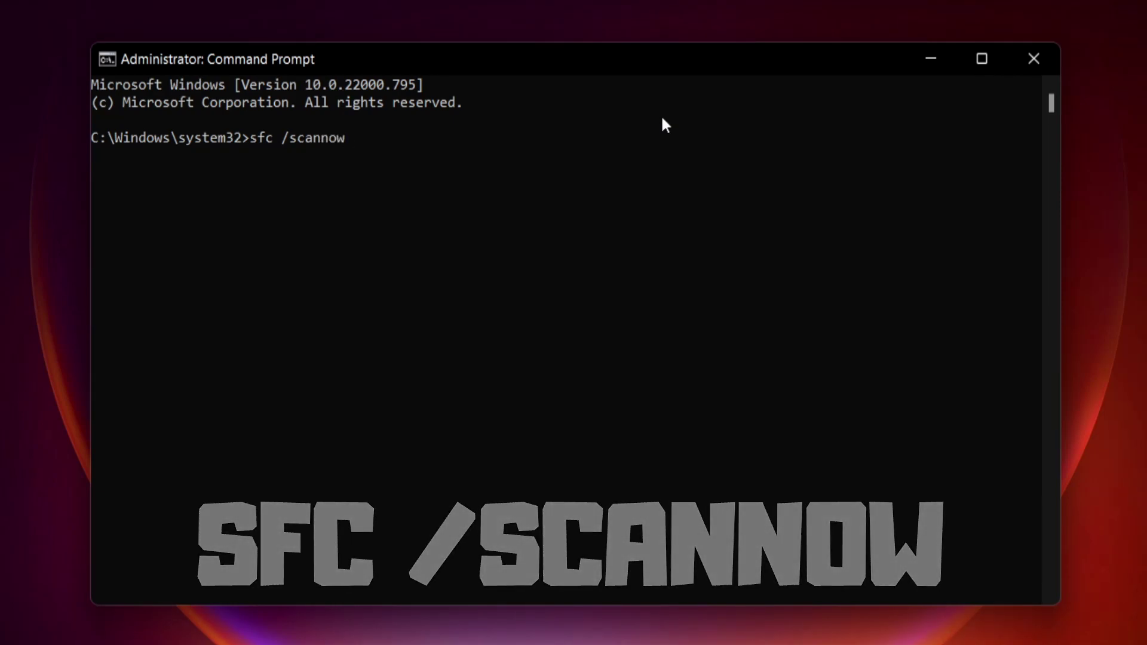
{"action": "key", "text": "Return"}
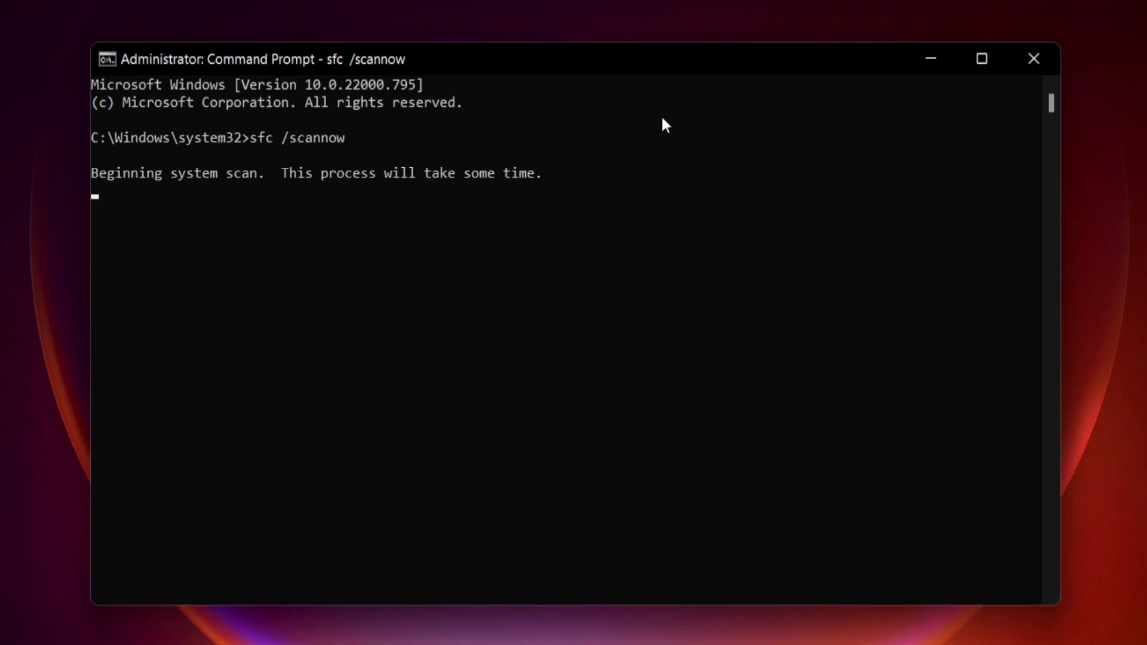